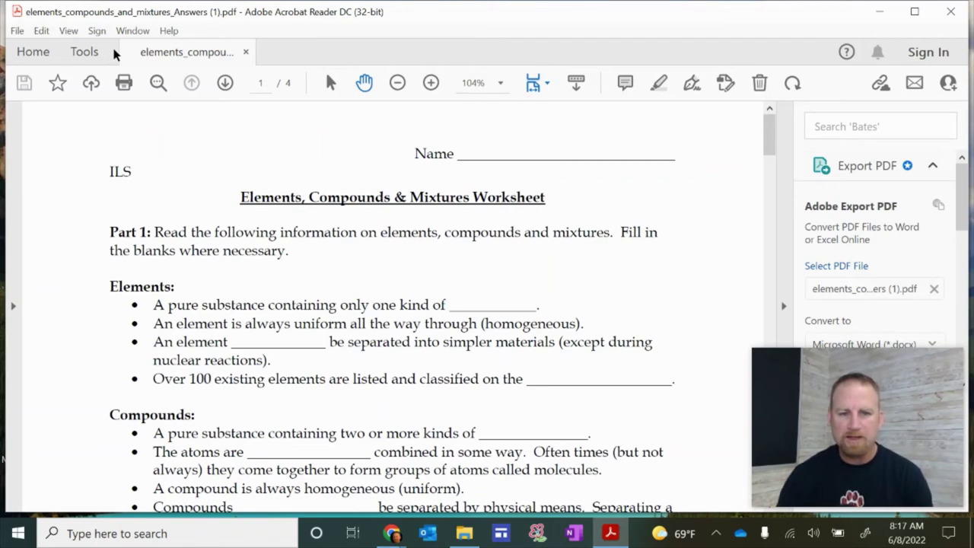
- Use Edit > More > Take a Snapshot to capture the worksheet title and Part 1 instructions
{"action": "left_click", "coordinate": [40, 32]}
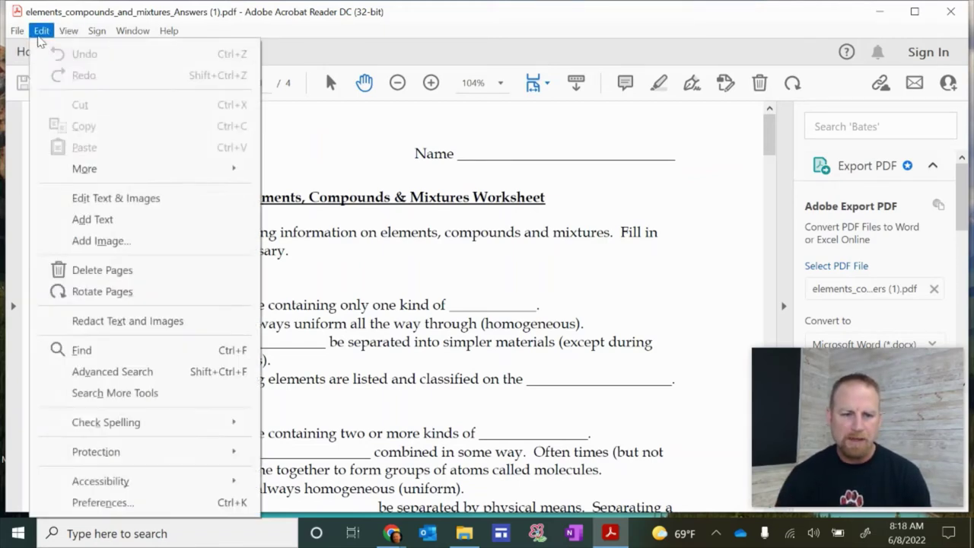
{"action": "mouse_move", "coordinate": [146, 163]}
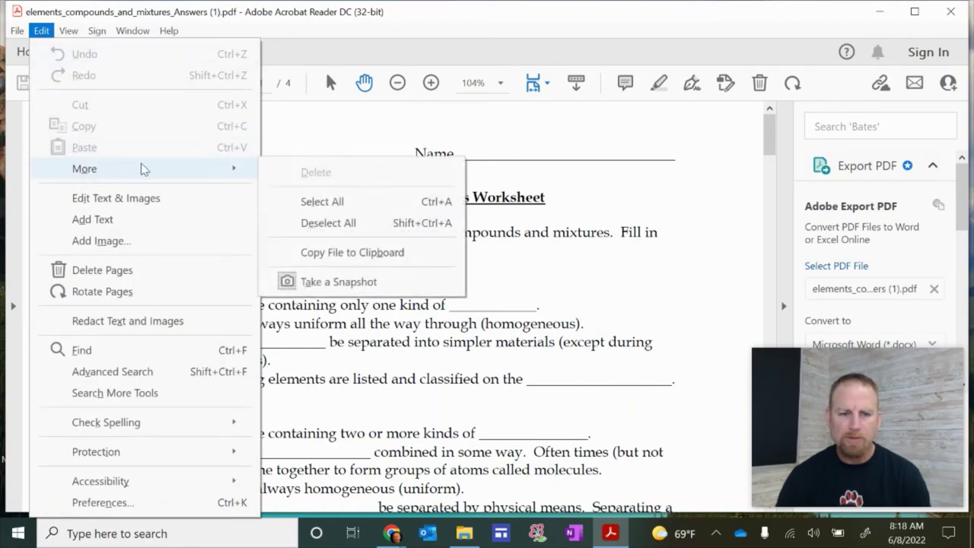
{"action": "scroll", "coordinate": [241, 174], "scroll_direction": "down", "scroll_amount": 1}
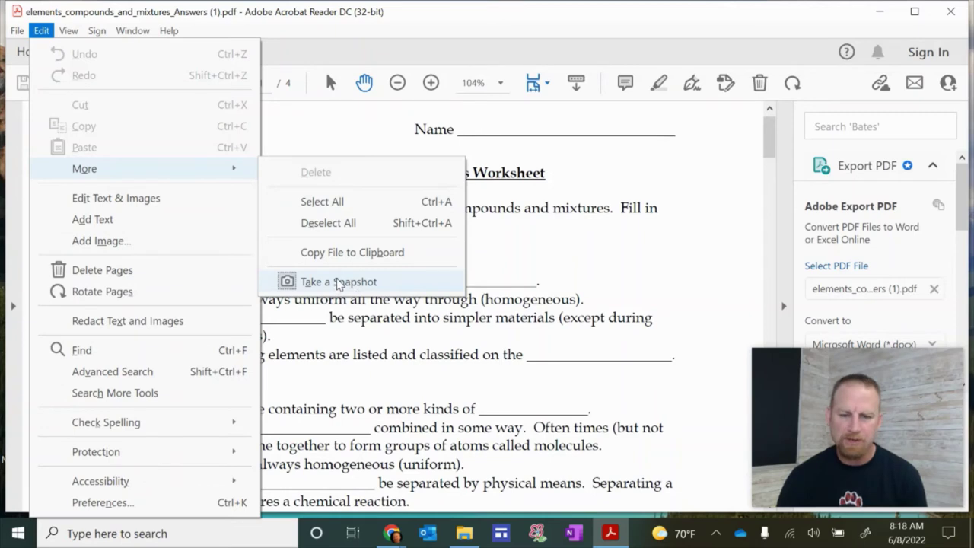
{"action": "left_click", "coordinate": [333, 283]}
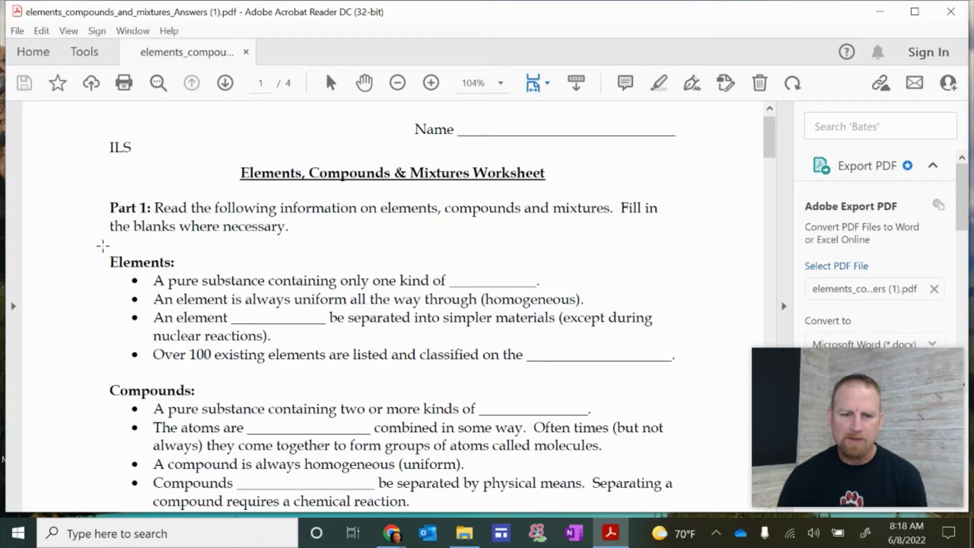
{"action": "left_click_drag", "start_coordinate": [88, 154], "coordinate": [692, 246]}
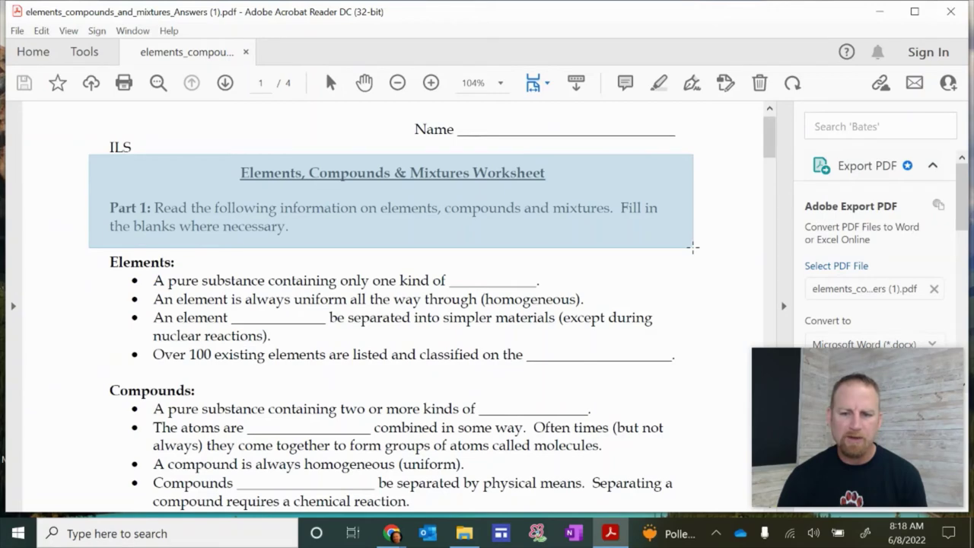
{"action": "left_click_drag", "start_coordinate": [692, 247], "coordinate": [693, 247]}
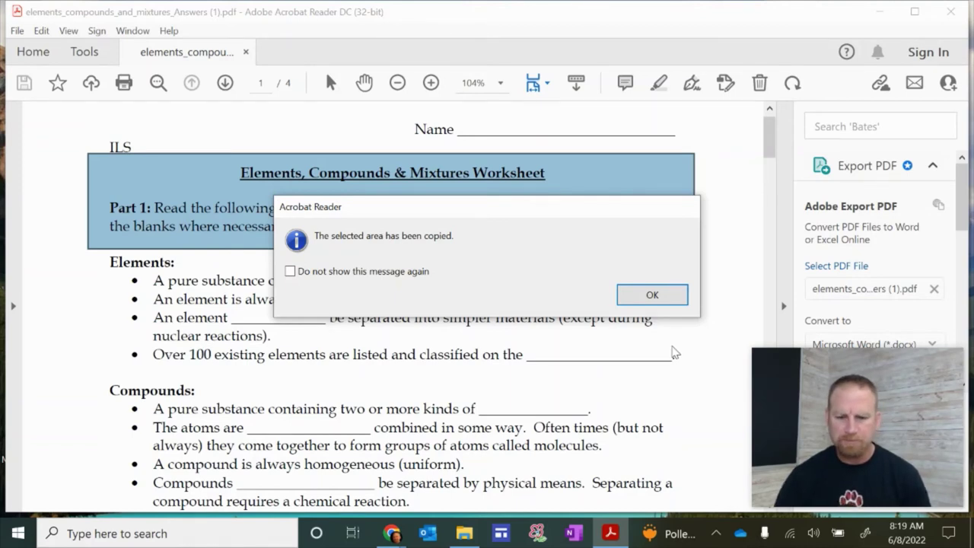
- Create a new presentation via slides.new and delete the first slide's title and subtitle placeholders
{"action": "key", "text": "alt+Tab"}
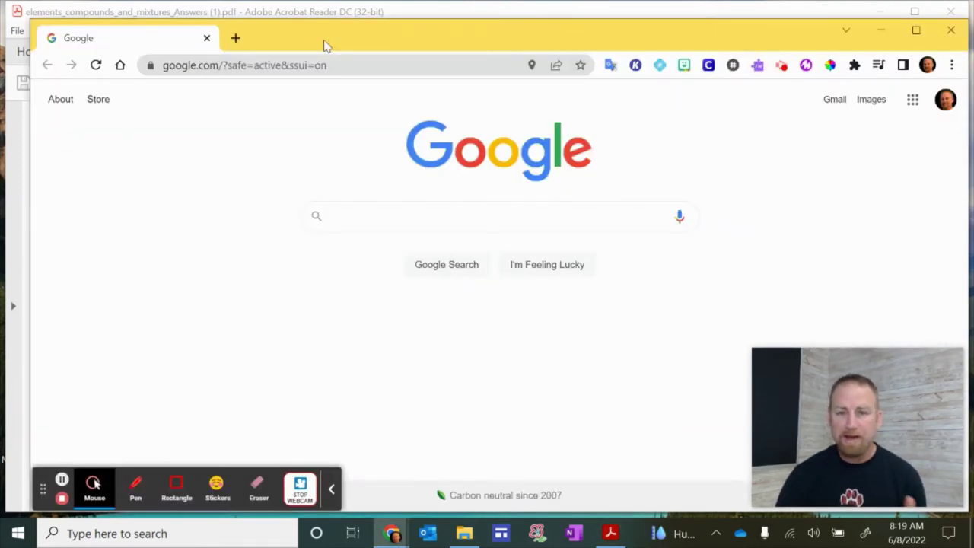
{"action": "left_click", "coordinate": [235, 38]}
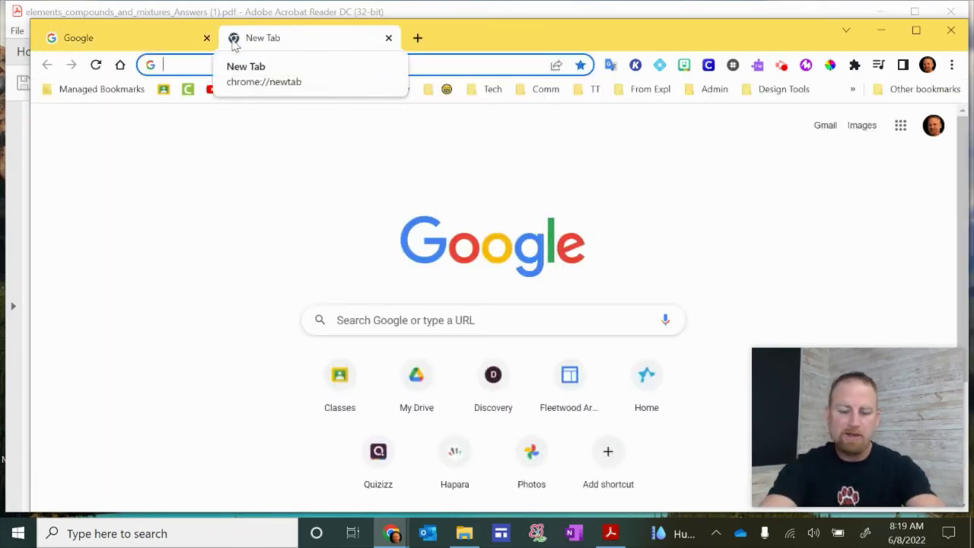
{"action": "type", "text": "slides.new"}
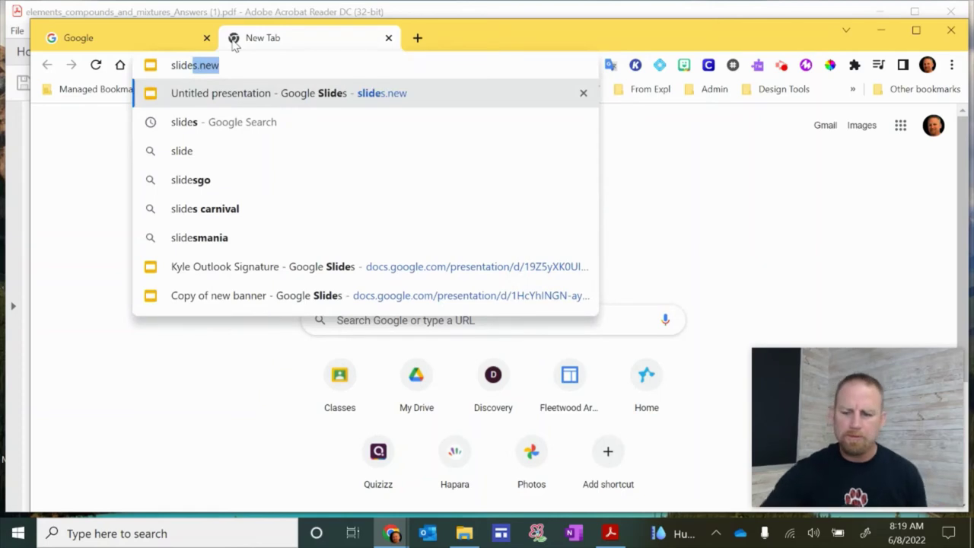
{"action": "key", "text": "Return"}
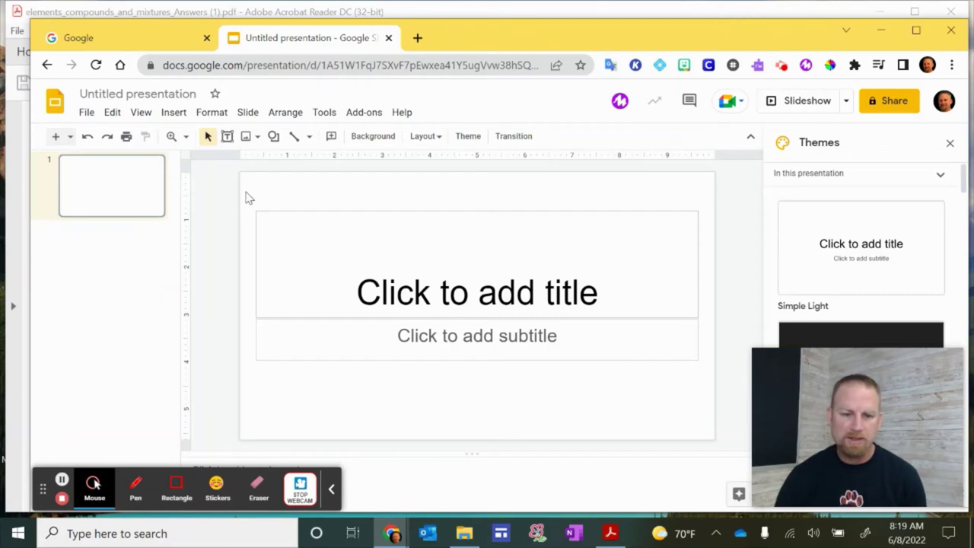
{"action": "left_click_drag", "start_coordinate": [247, 197], "coordinate": [438, 398]}
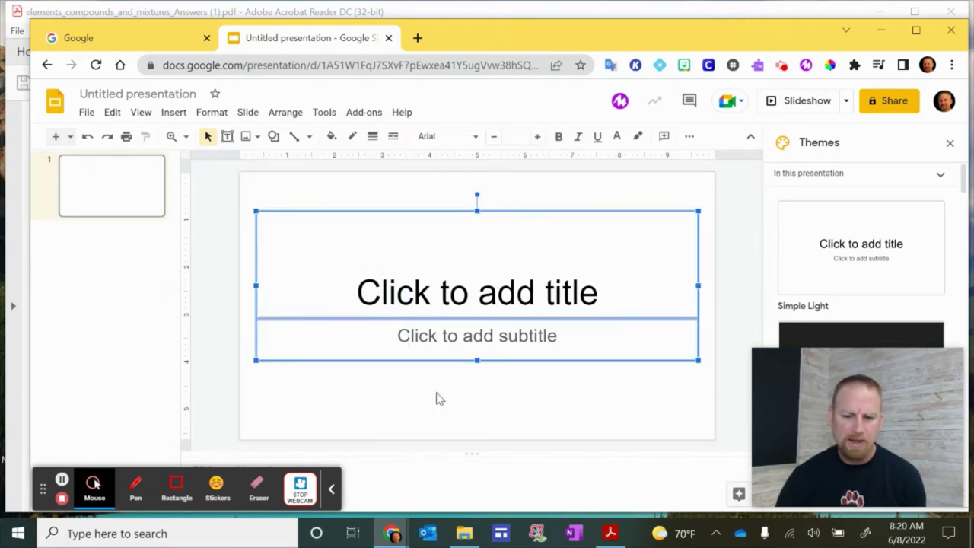
{"action": "key", "text": "Delete"}
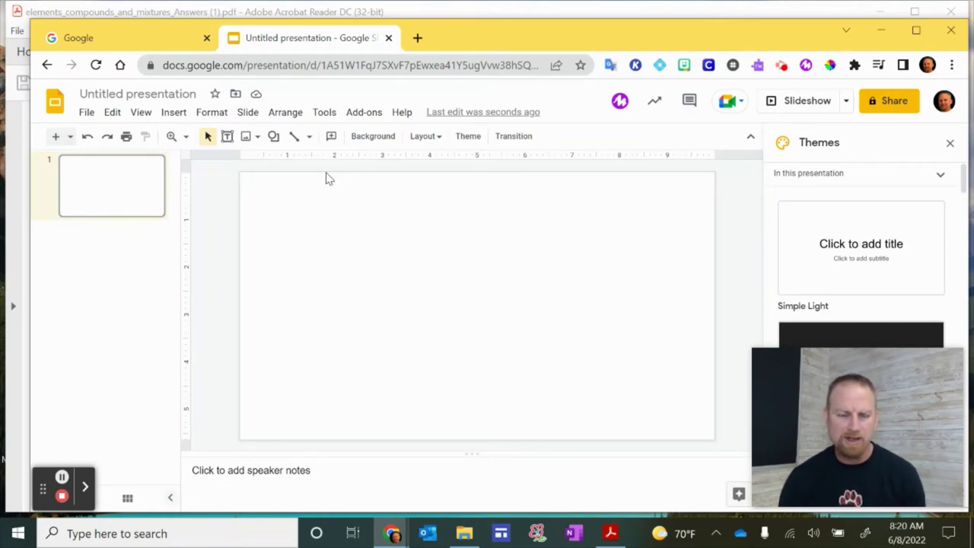
- In Page setup, apply a Custom size of 8.5 × 11 inches, replacing 10 × 5.63
{"action": "left_click", "coordinate": [87, 113]}
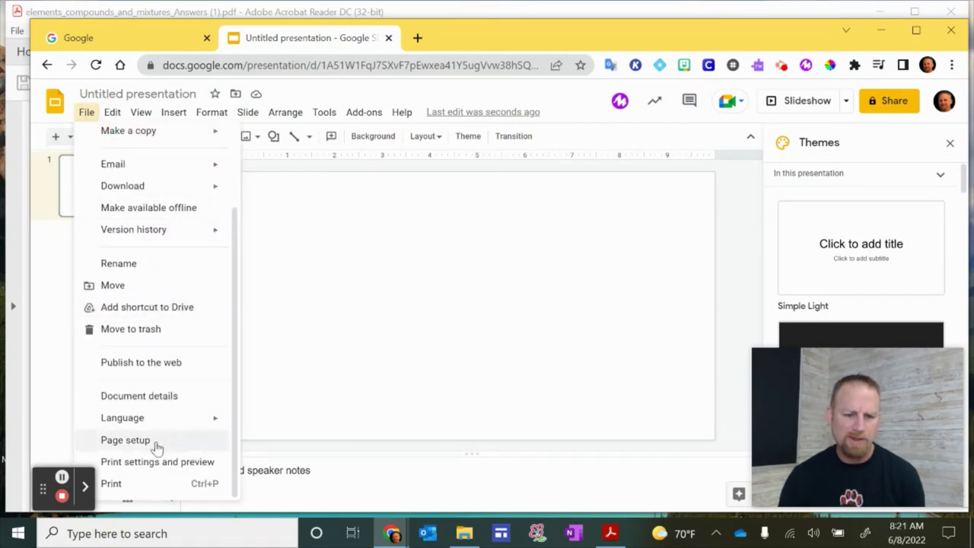
{"action": "left_click", "coordinate": [126, 440]}
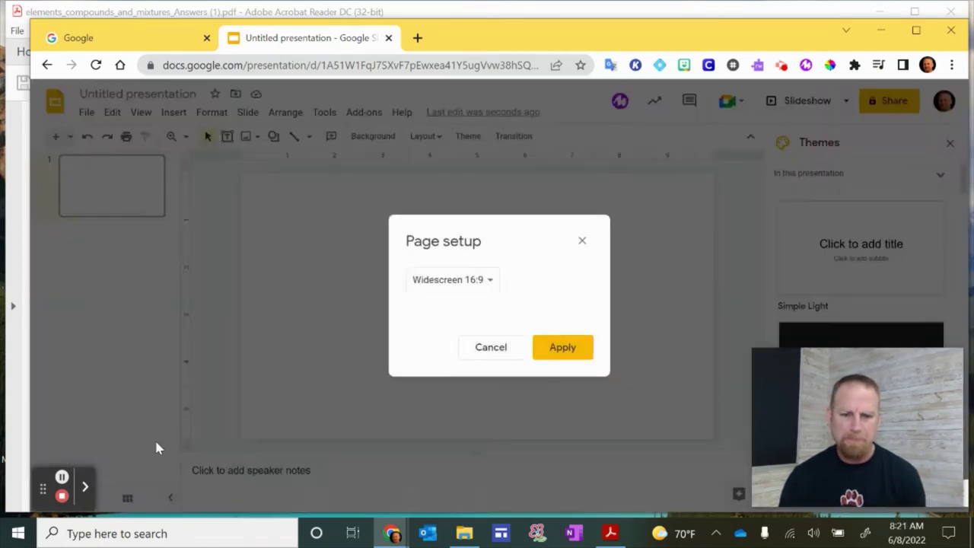
{"action": "left_click", "coordinate": [491, 283]}
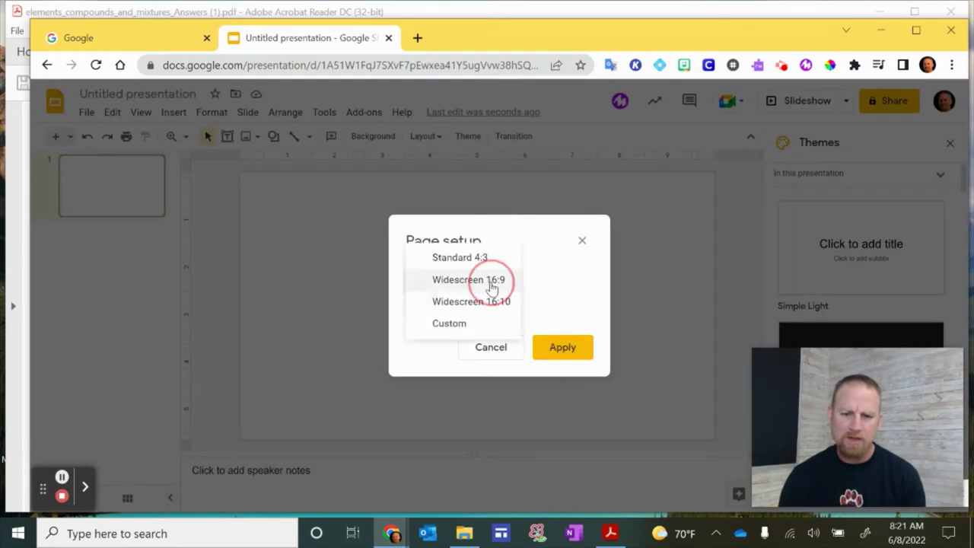
{"action": "left_click", "coordinate": [451, 323]}
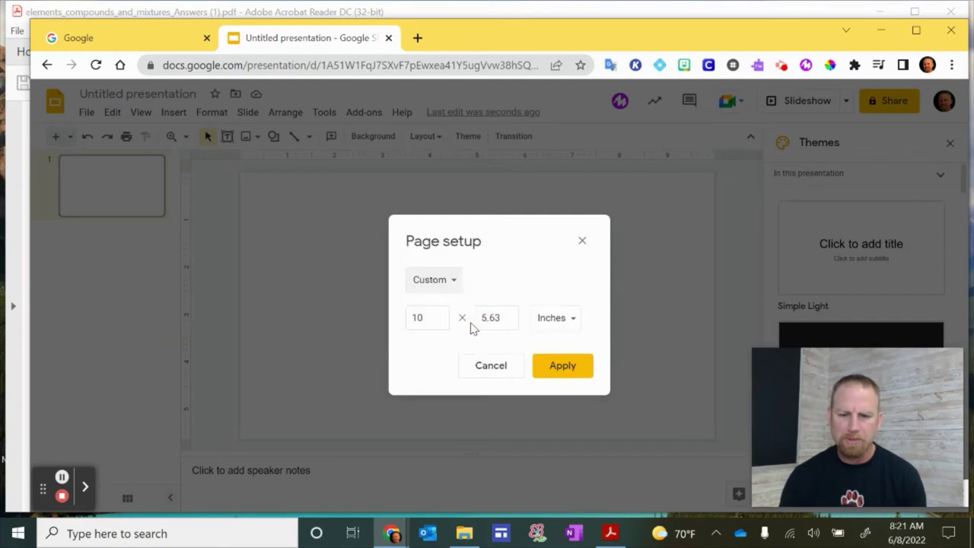
{"action": "left_click_drag", "start_coordinate": [424, 317], "coordinate": [371, 321]}
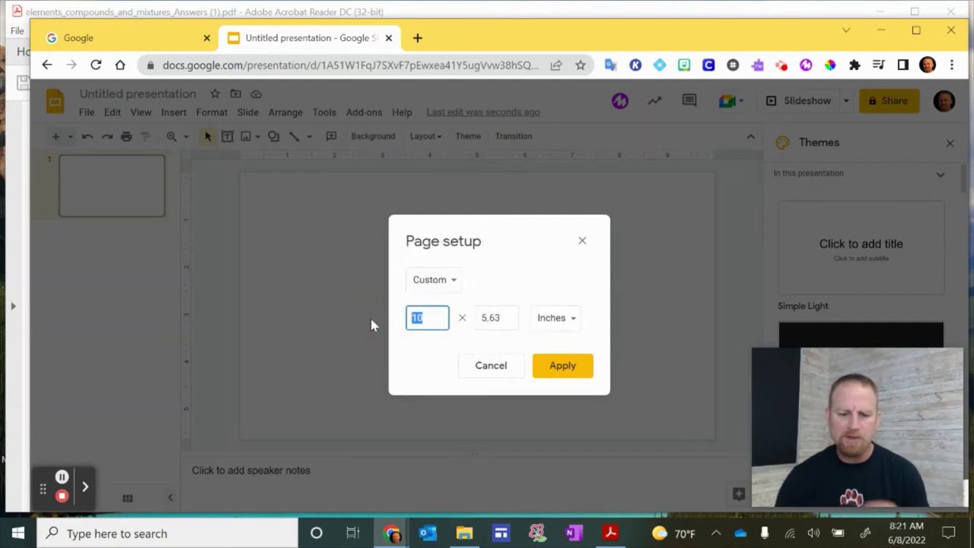
{"action": "type", "text": "8.5"}
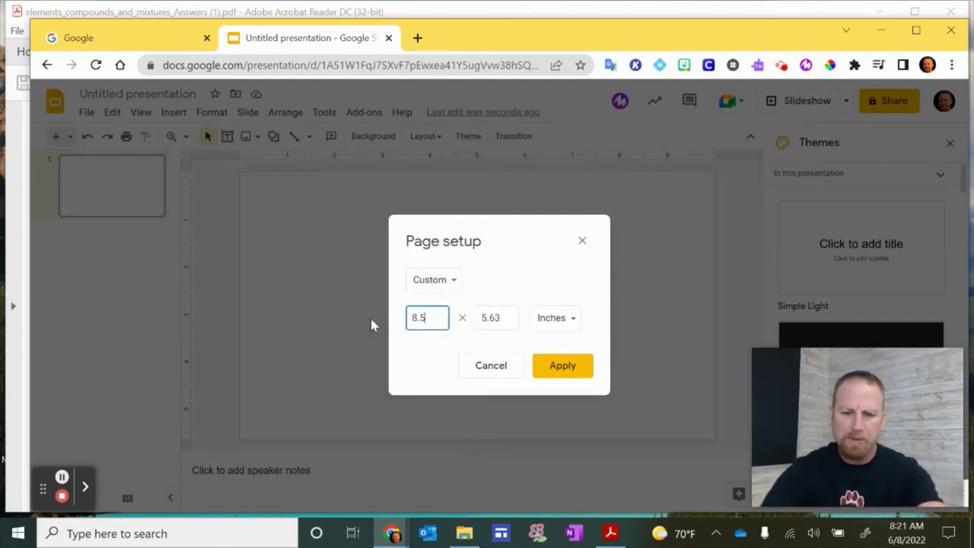
{"action": "left_click_drag", "start_coordinate": [502, 317], "coordinate": [482, 315]}
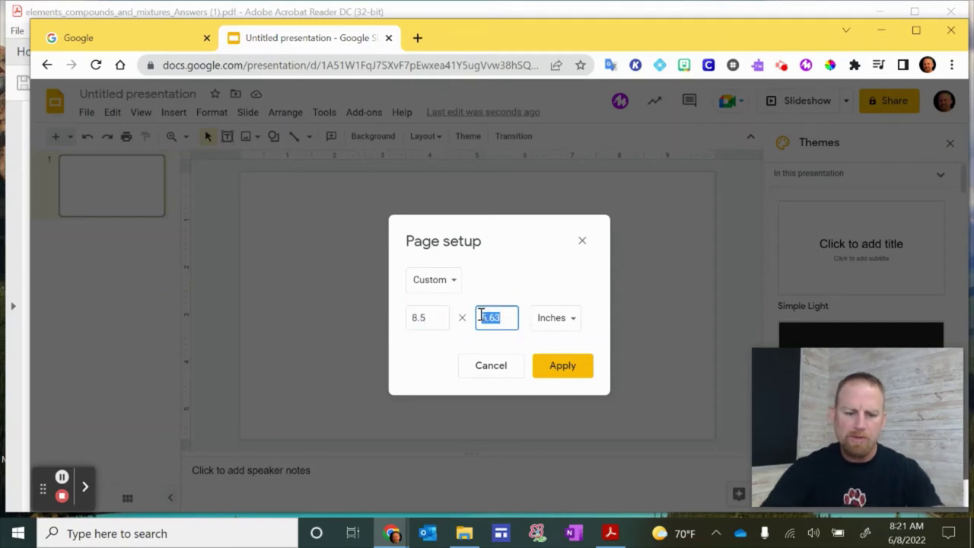
{"action": "type", "text": "11"}
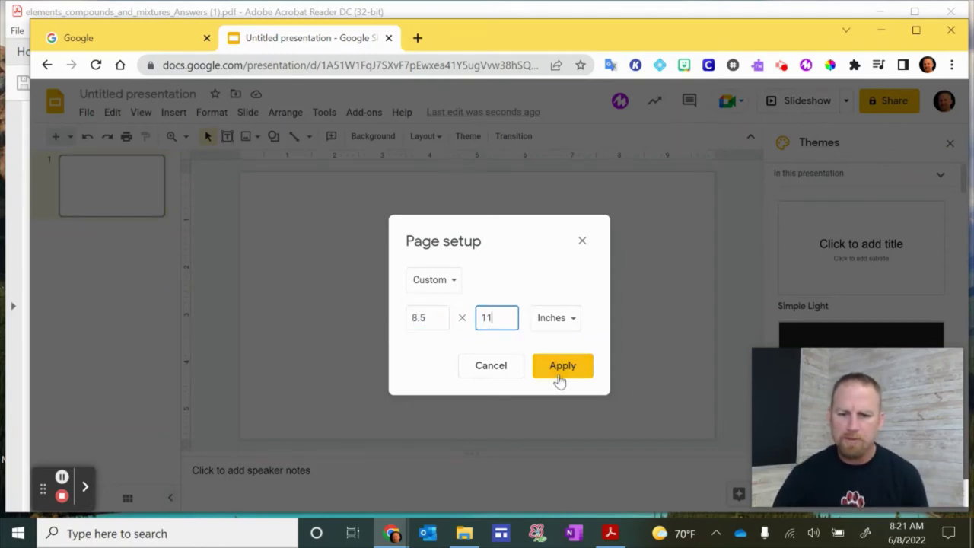
{"action": "left_click", "coordinate": [561, 367]}
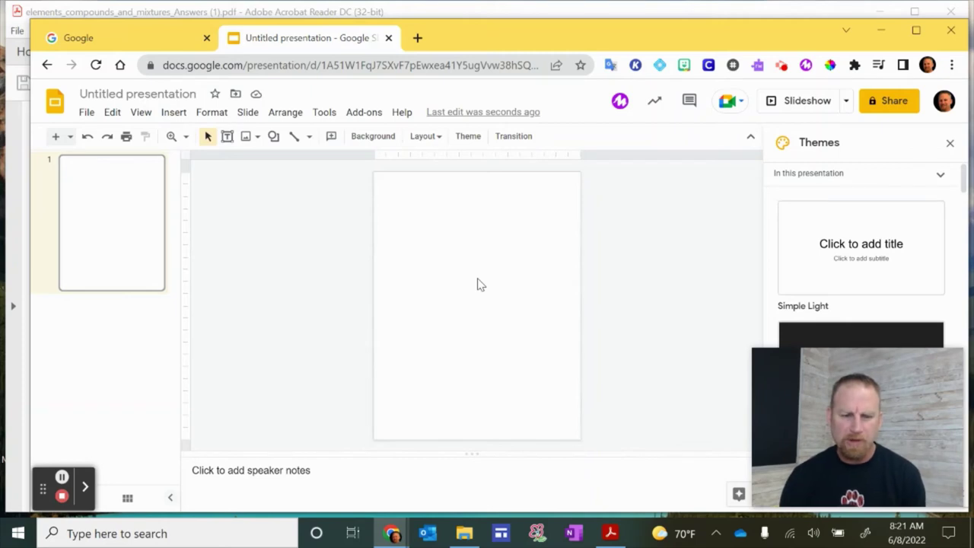
- Paste the title and instructions snapshot onto the slide, then minimize Chrome to reveal Acrobat
{"action": "left_click", "coordinate": [405, 213]}
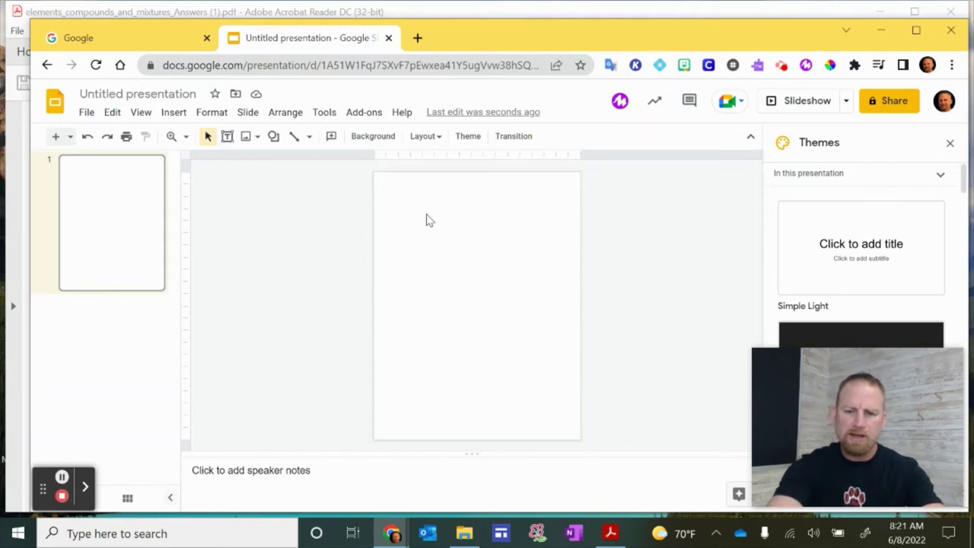
{"action": "key", "text": "ctrl+v"}
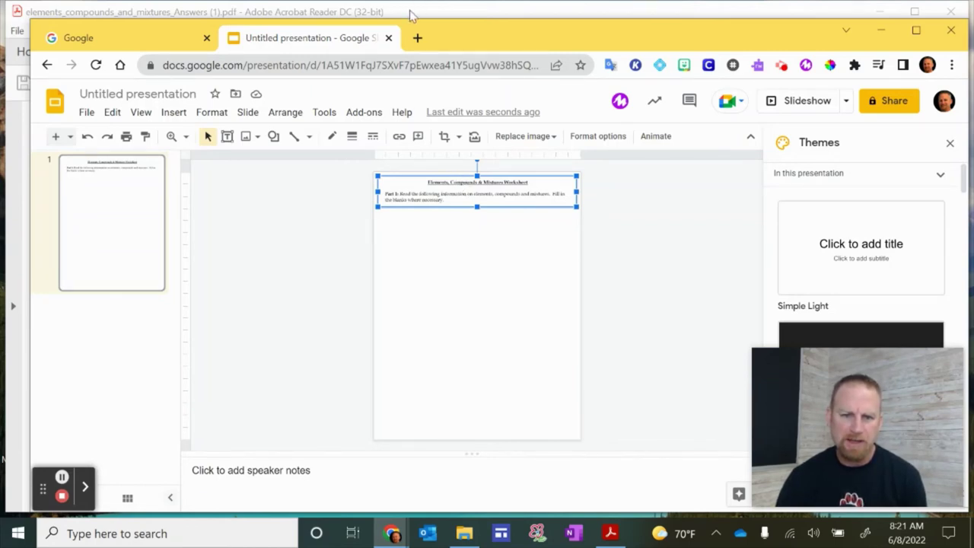
{"action": "left_click", "coordinate": [915, 30]}
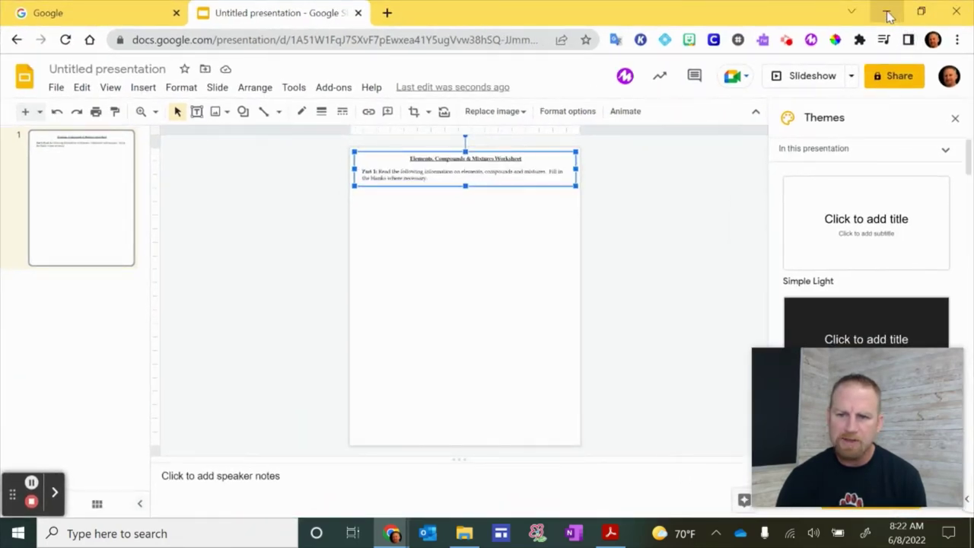
{"action": "left_click", "coordinate": [887, 13]}
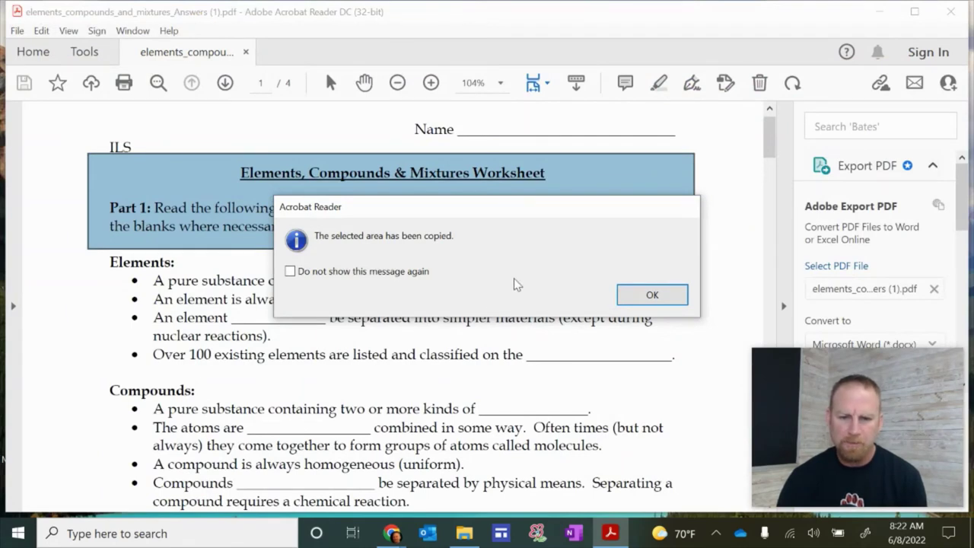
- Dismiss the copy notice and snapshot the Elements section with its four bullet points
{"action": "left_click", "coordinate": [673, 303]}
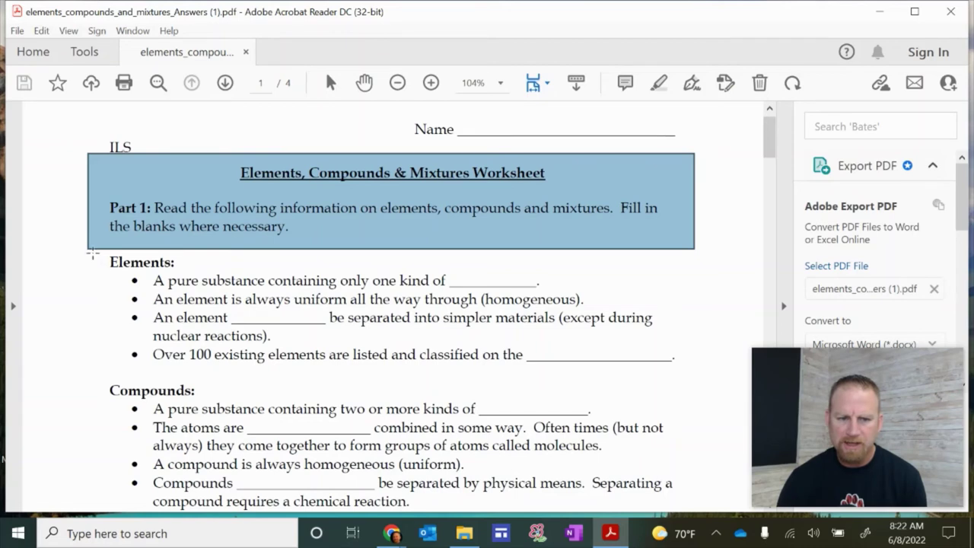
{"action": "left_click_drag", "start_coordinate": [89, 255], "coordinate": [696, 369]}
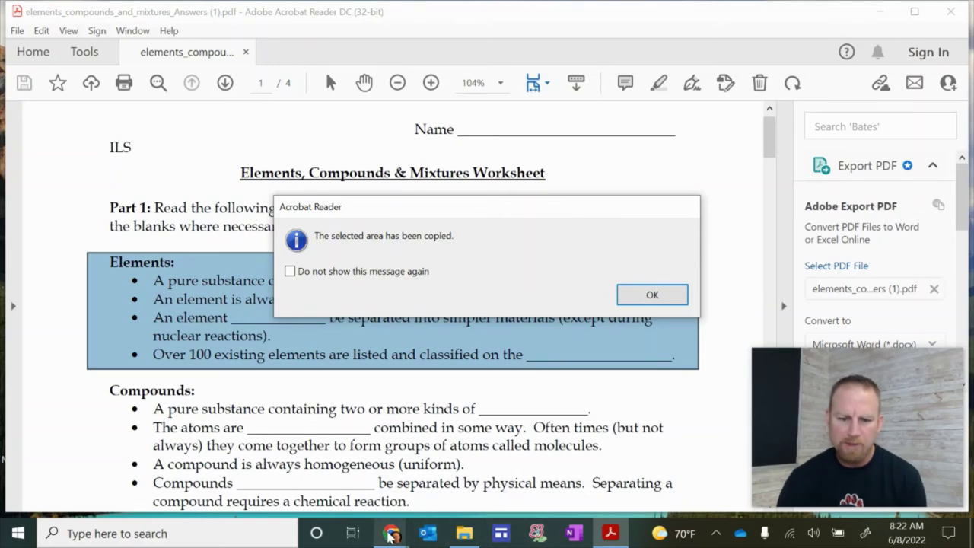
- Back in Slides, deselect the header image and paste the Elements snapshot below it
{"action": "mouse_move", "coordinate": [389, 535]}
{"action": "left_click", "coordinate": [245, 464]}
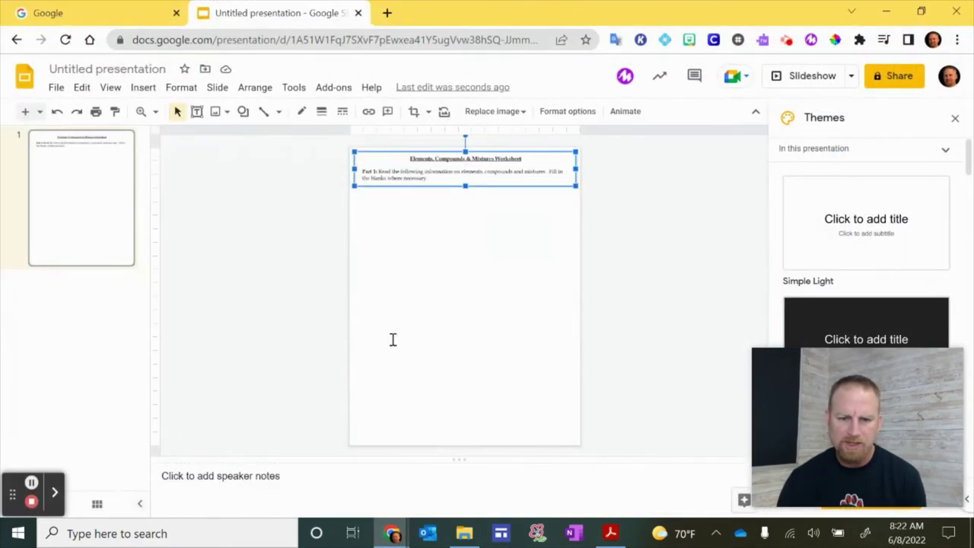
{"action": "left_click", "coordinate": [415, 240]}
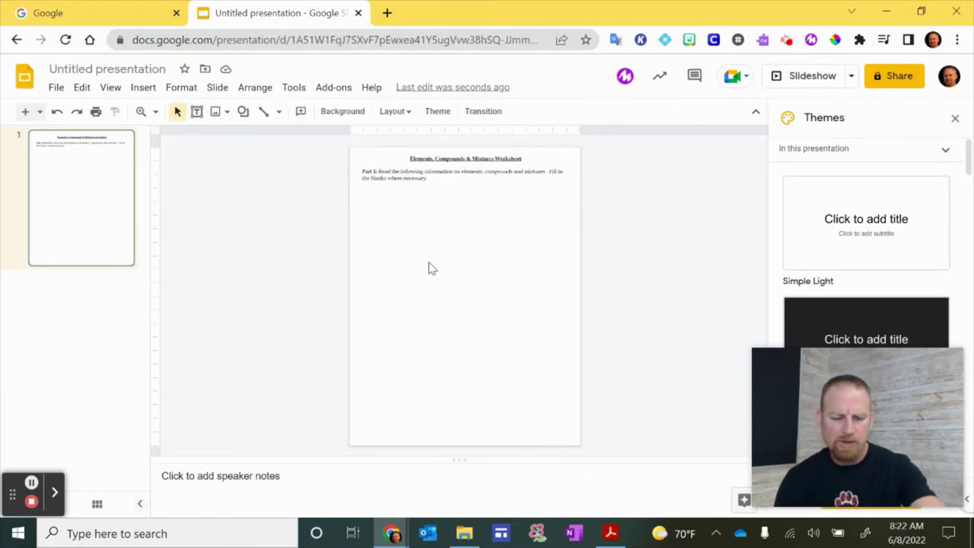
{"action": "key", "text": "ctrl+v"}
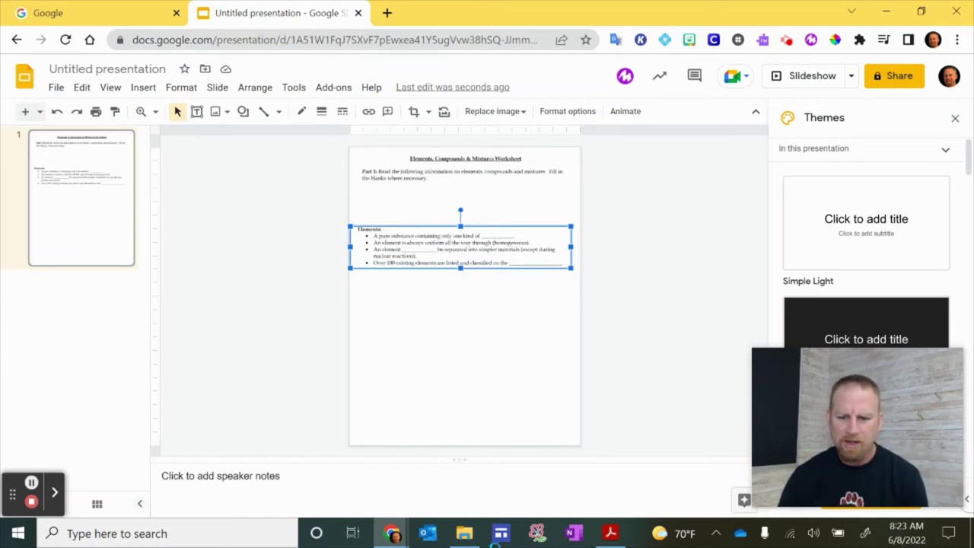
- In Acrobat, dismiss the notice, scroll down and snapshot the five-bullet Compounds section
{"action": "left_click", "coordinate": [610, 534]}
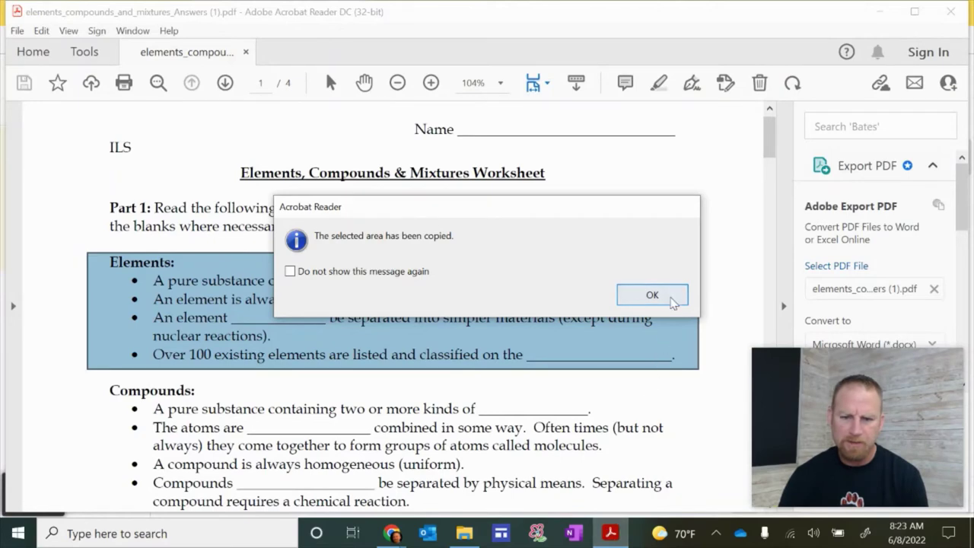
{"action": "left_click", "coordinate": [652, 295]}
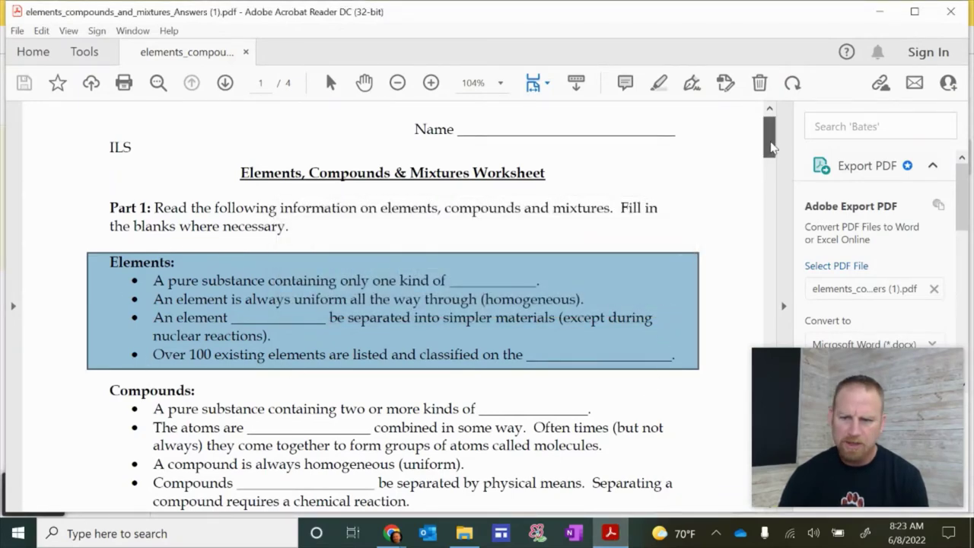
{"action": "scroll", "coordinate": [770, 137], "scroll_direction": "down", "scroll_amount": 5}
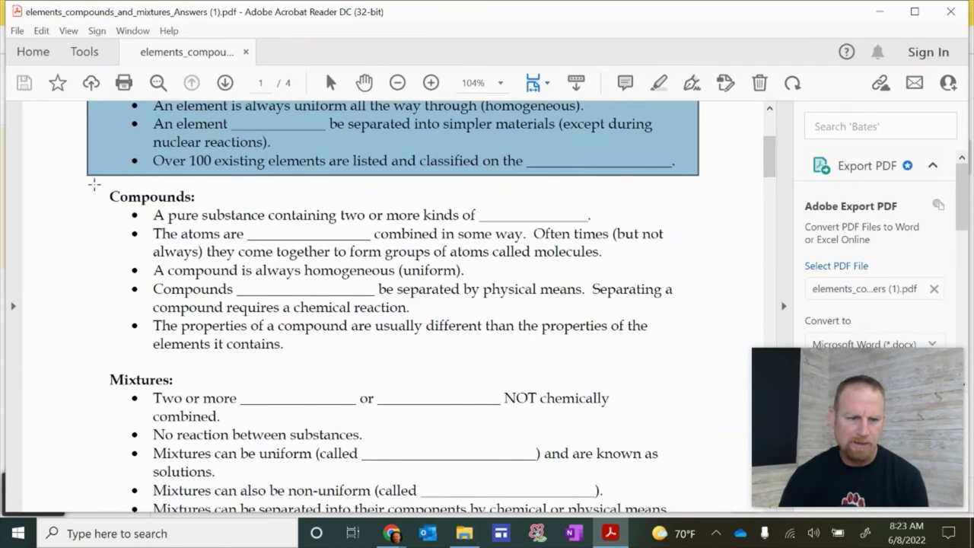
{"action": "left_click_drag", "start_coordinate": [95, 185], "coordinate": [702, 358]}
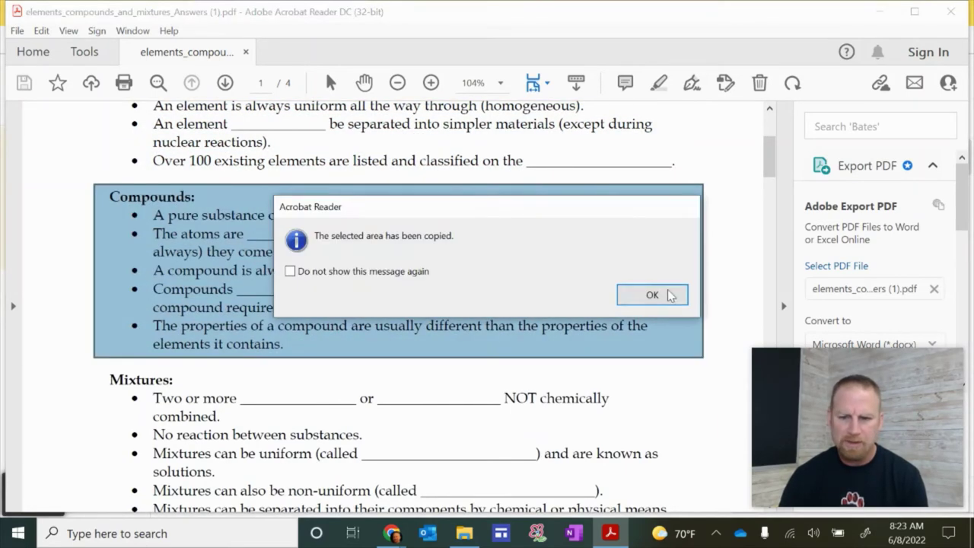
- Paste the Compounds snapshot onto the first slide
{"action": "left_click", "coordinate": [652, 295]}
{"action": "key", "text": "alt+Tab"}
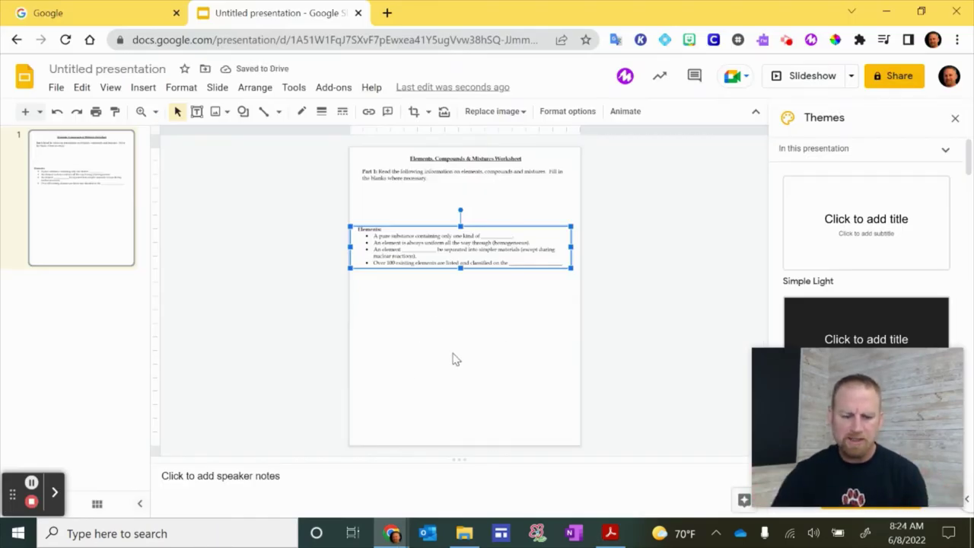
{"action": "key", "text": "ctrl+v"}
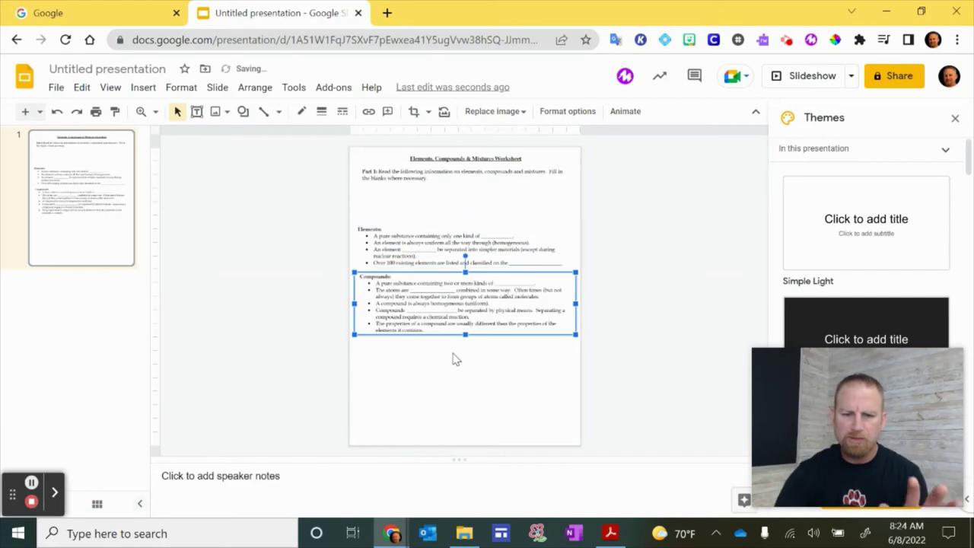
- Reposition the Compounds image lower, leaving a gap below the Elements section
{"action": "left_click_drag", "start_coordinate": [457, 297], "coordinate": [462, 326]}
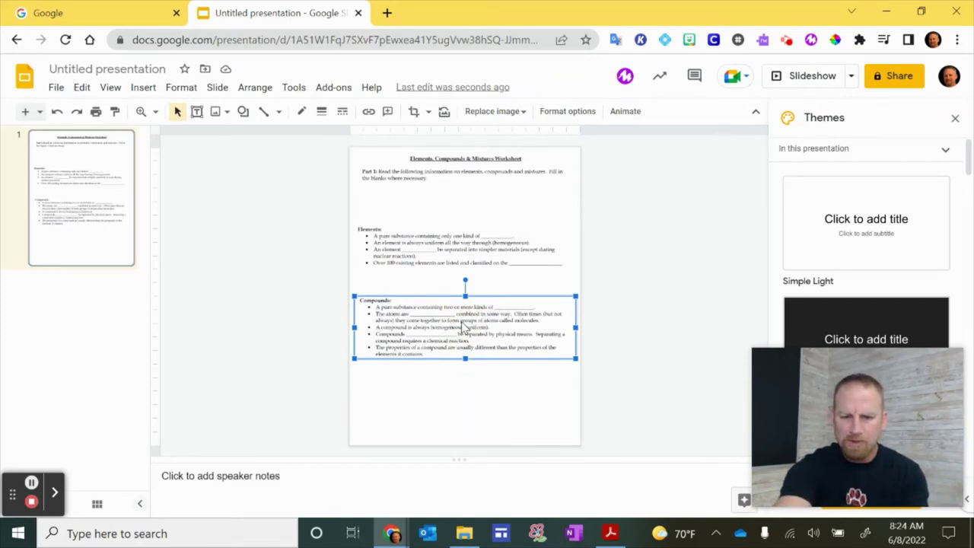
{"action": "key", "text": "Down"}
{"action": "key", "text": "Down"}
{"action": "key", "text": "Left"}
{"action": "key", "text": "Up"}
{"action": "key", "text": "Up"}
{"action": "key", "text": "Up"}
{"action": "key", "text": "Up"}
{"action": "key", "text": "Up"}
{"action": "key", "text": "Right"}
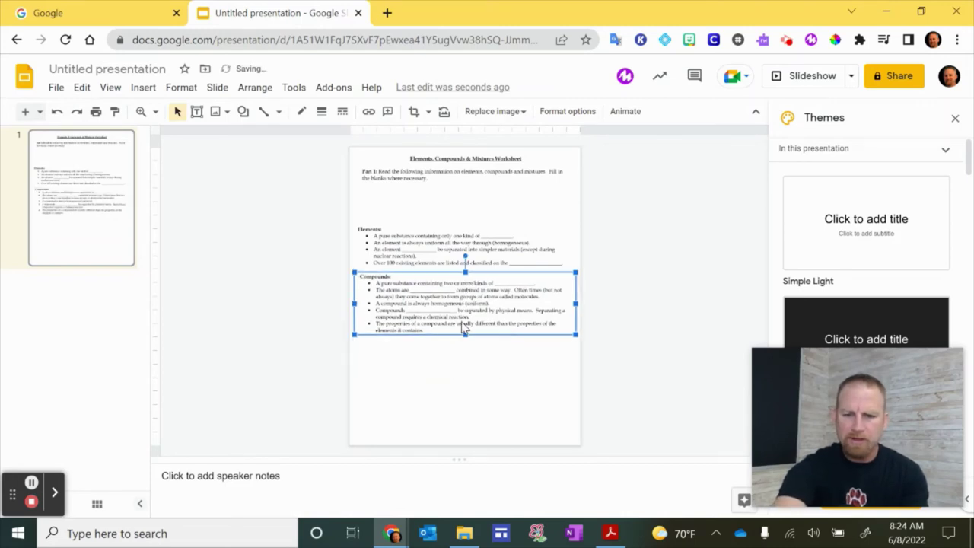
{"action": "key", "text": "ctrl+z"}
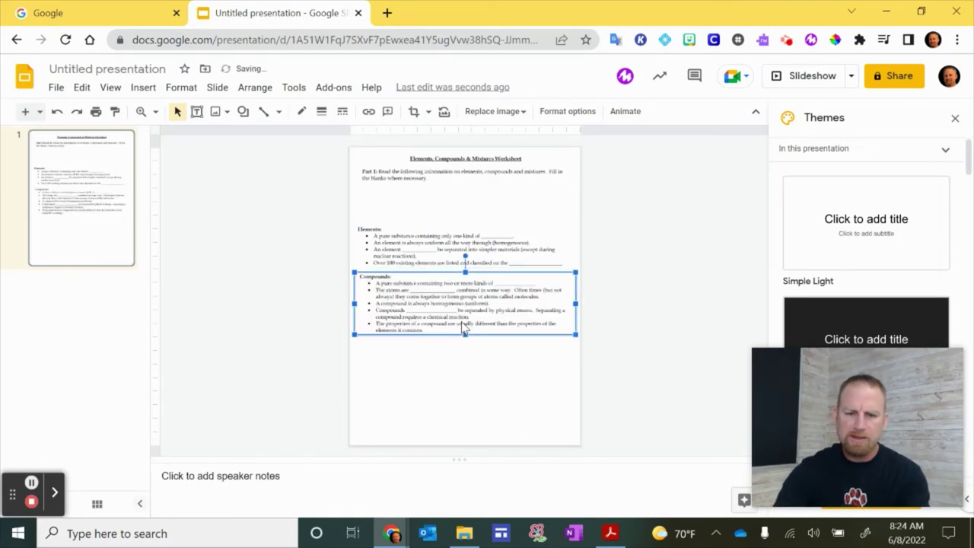
{"action": "key", "text": "ctrl+y"}
{"action": "left_click_drag", "start_coordinate": [463, 325], "coordinate": [462, 363]}
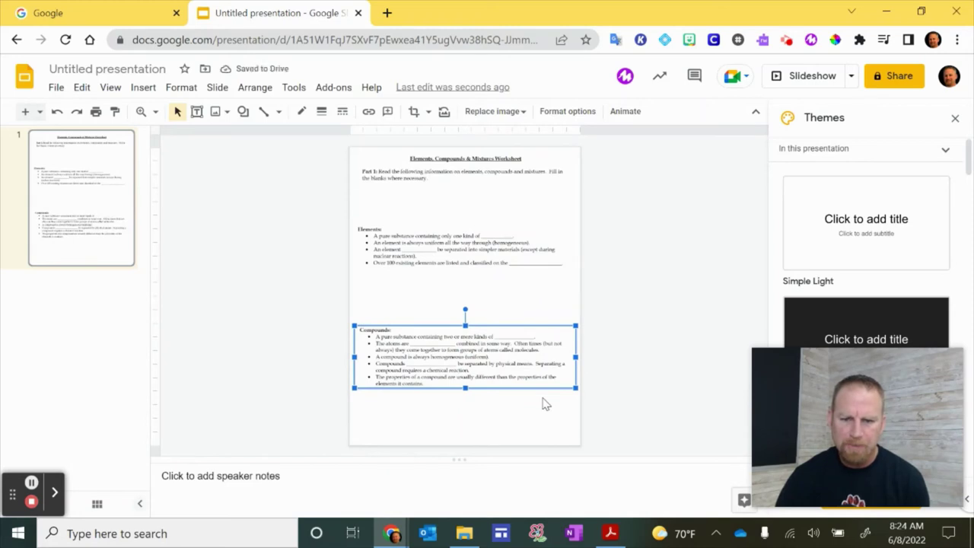
- Add a second slide, delete its placeholder boxes, and bring Acrobat back to the front
{"action": "left_click", "coordinate": [213, 92]}
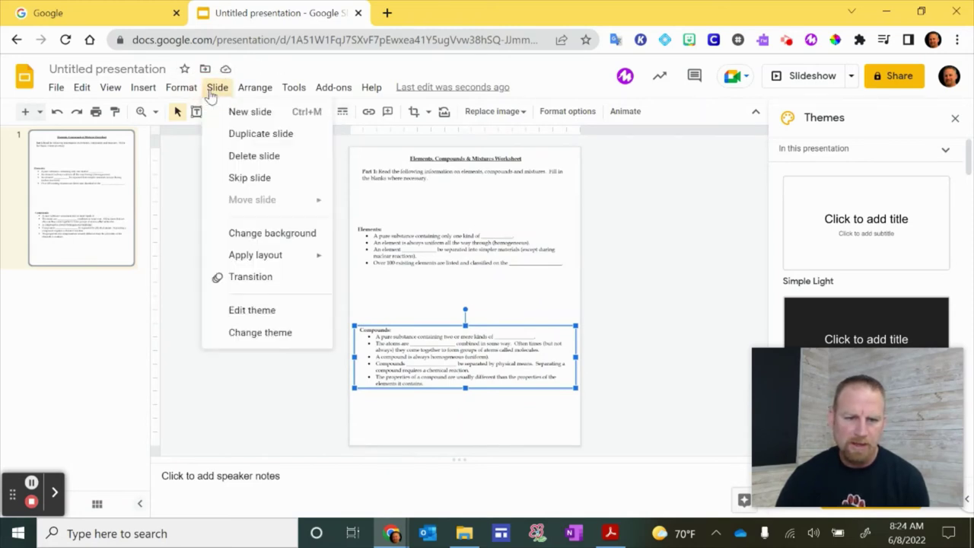
{"action": "left_click", "coordinate": [242, 113]}
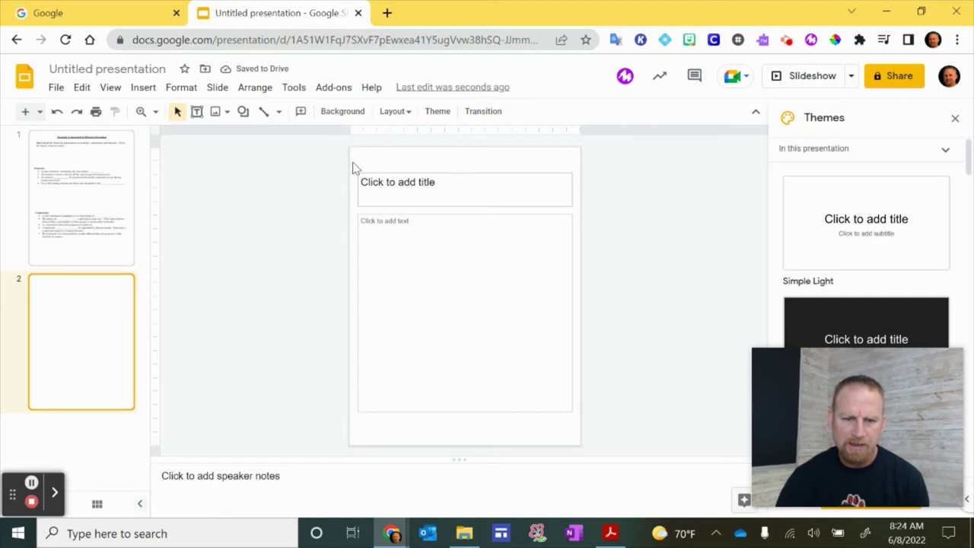
{"action": "left_click_drag", "start_coordinate": [353, 164], "coordinate": [397, 262]}
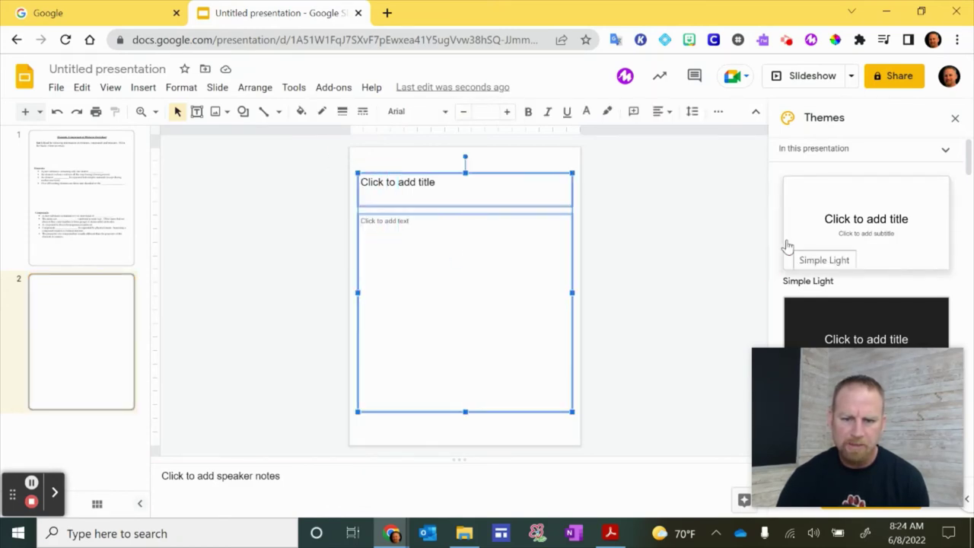
{"action": "key", "text": "Delete"}
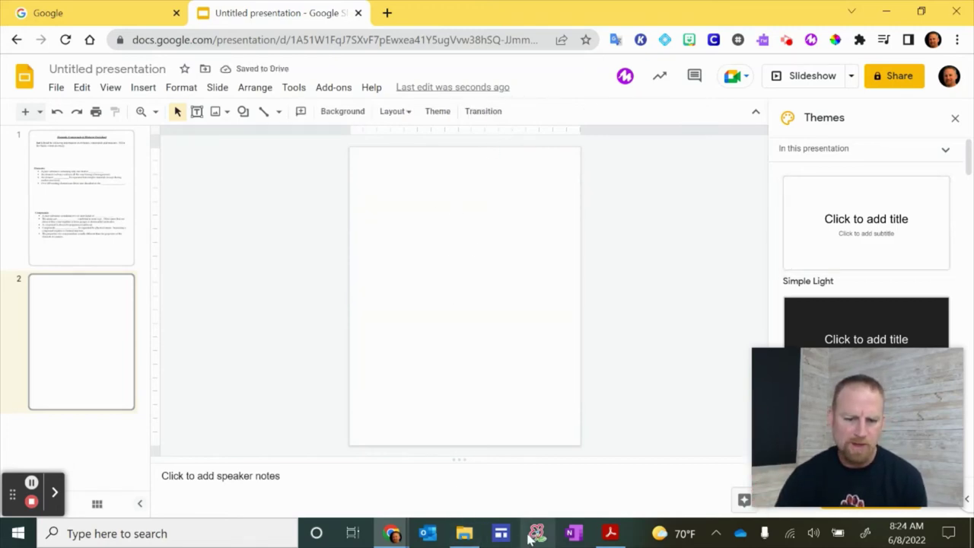
{"action": "left_click", "coordinate": [609, 533]}
- Snapshot the Mixtures section in Acrobat and paste it at the top of slide 2
{"action": "scroll", "coordinate": [437, 359], "scroll_direction": "down", "scroll_amount": 3}
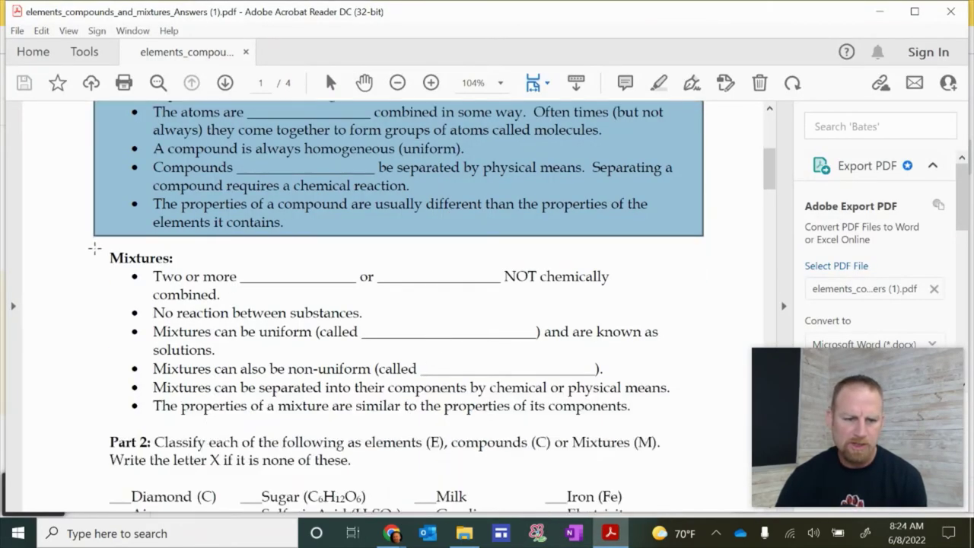
{"action": "left_click_drag", "start_coordinate": [94, 248], "coordinate": [703, 424]}
{"action": "left_click", "coordinate": [650, 294]}
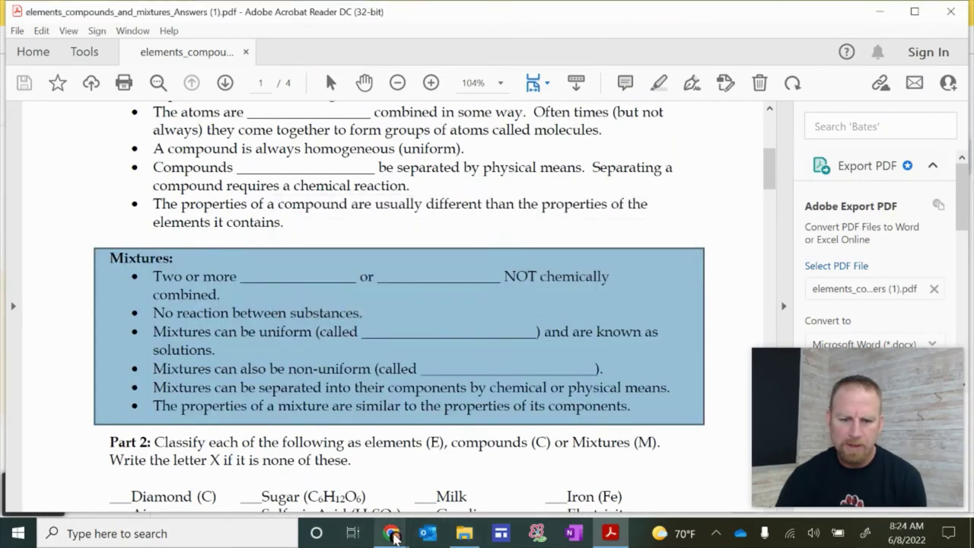
{"action": "mouse_move", "coordinate": [395, 534]}
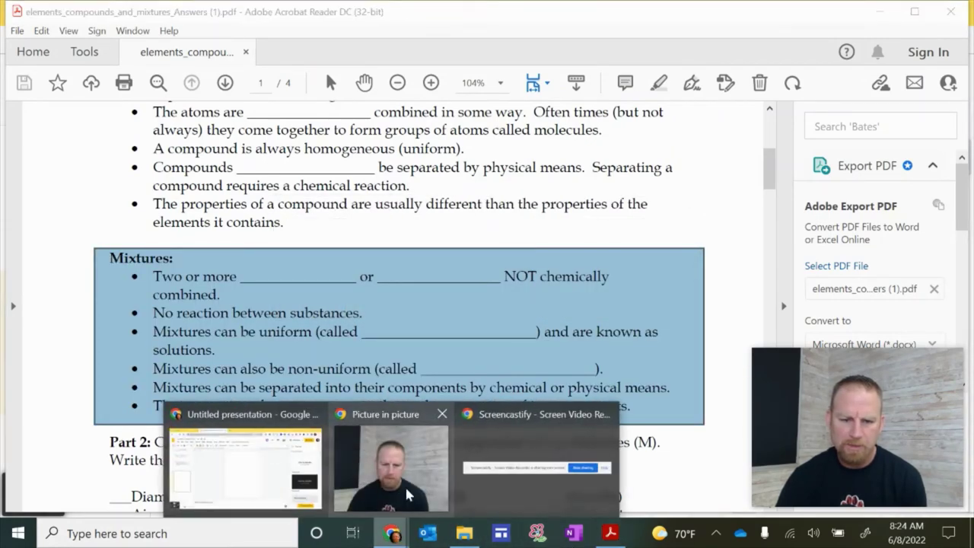
{"action": "left_click", "coordinate": [258, 485]}
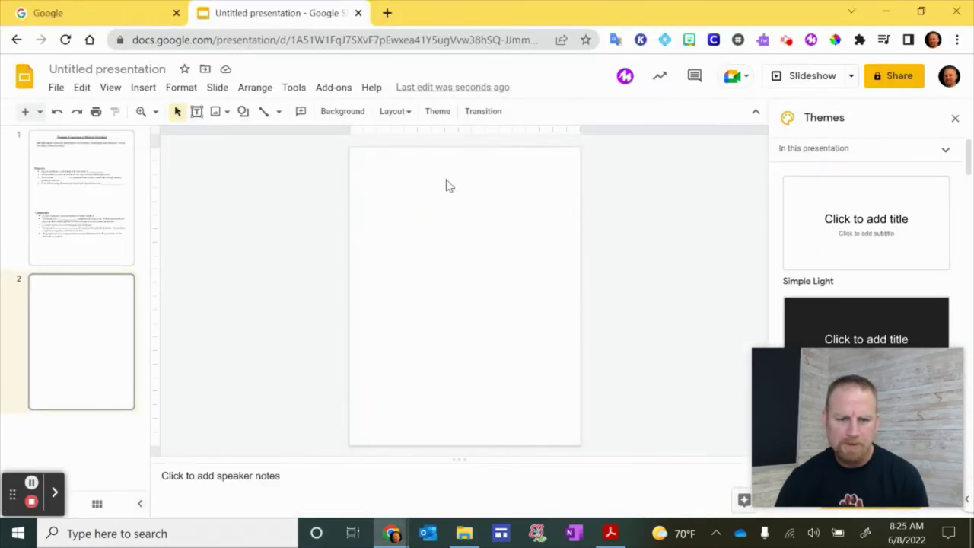
{"action": "key", "text": "ctrl+v"}
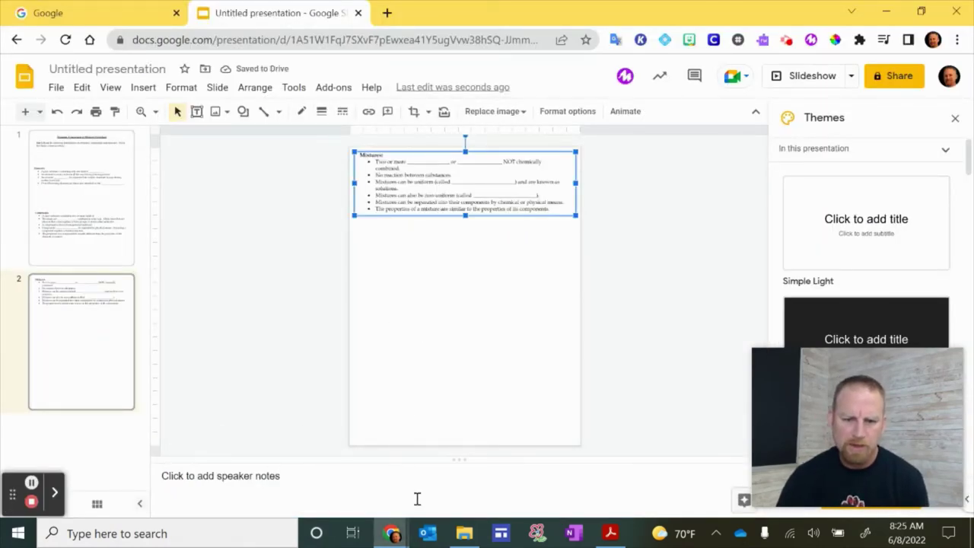
- Snapshot the Part 2 classification list in Acrobat and turn off the copy confirmation message
{"action": "left_click", "coordinate": [608, 533]}
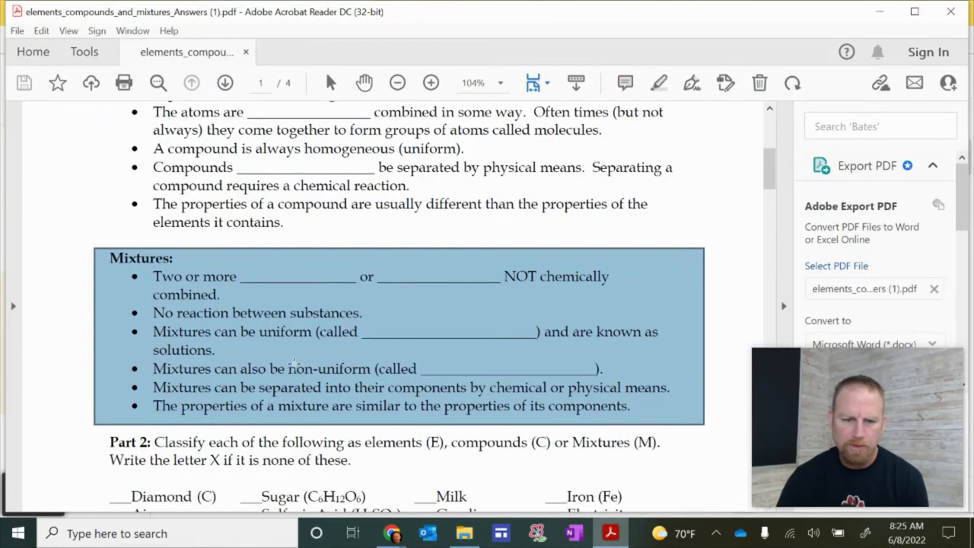
{"action": "scroll", "coordinate": [315, 373], "scroll_direction": "down", "scroll_amount": 3}
{"action": "scroll", "coordinate": [315, 374], "scroll_direction": "down", "scroll_amount": 1}
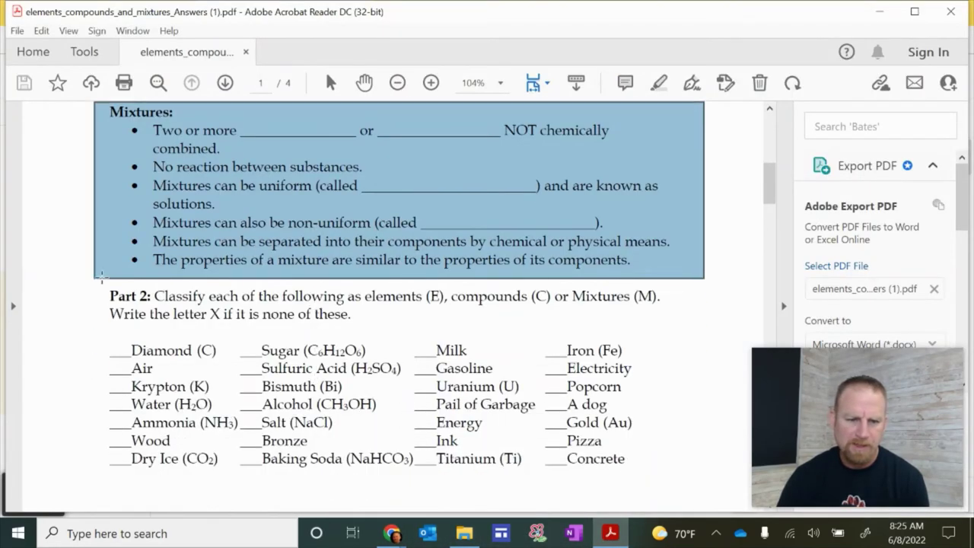
{"action": "left_click_drag", "start_coordinate": [99, 287], "coordinate": [682, 480]}
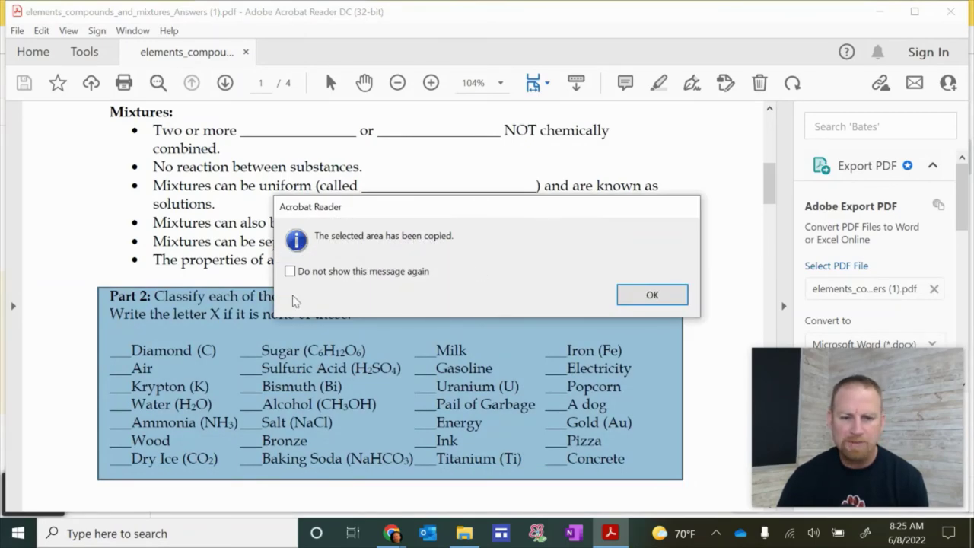
{"action": "left_click", "coordinate": [290, 273]}
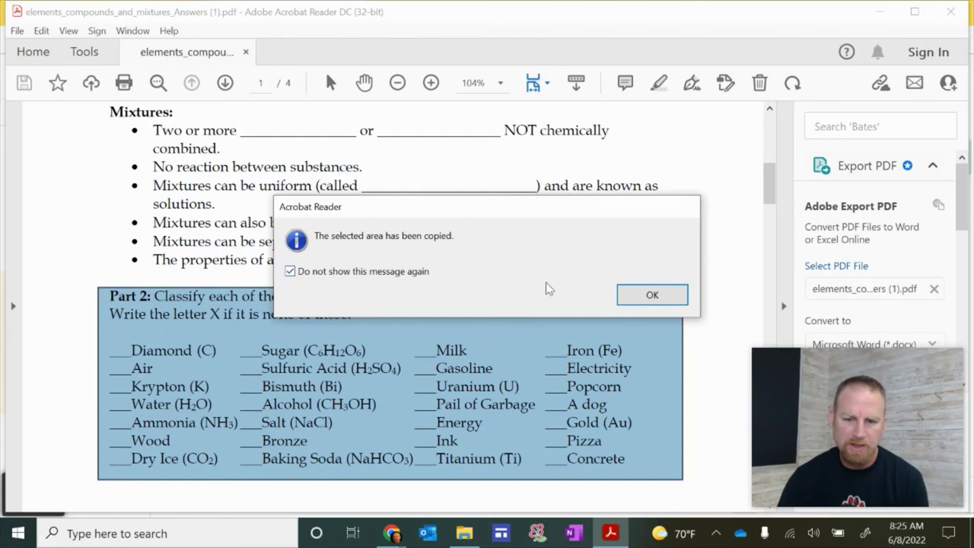
{"action": "left_click", "coordinate": [652, 295]}
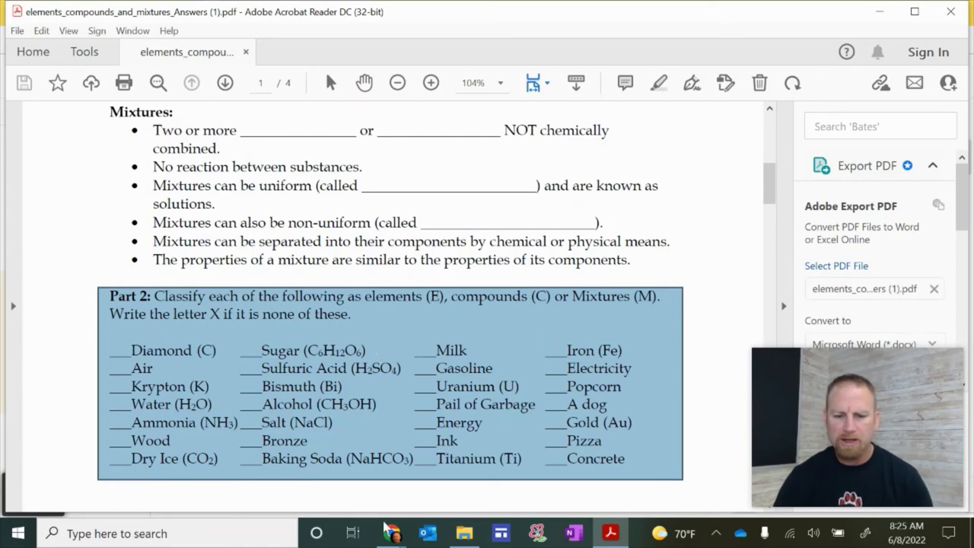
- Paste the Part 2 snapshot onto slide 2 and drag it below the Mixtures notes
{"action": "mouse_move", "coordinate": [392, 533]}
{"action": "left_click", "coordinate": [323, 445]}
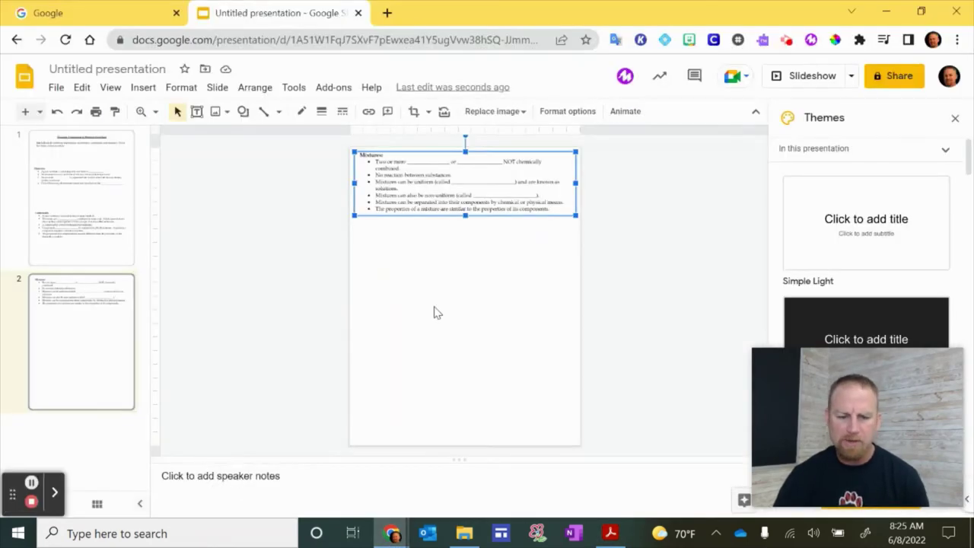
{"action": "key", "text": "ctrl+v"}
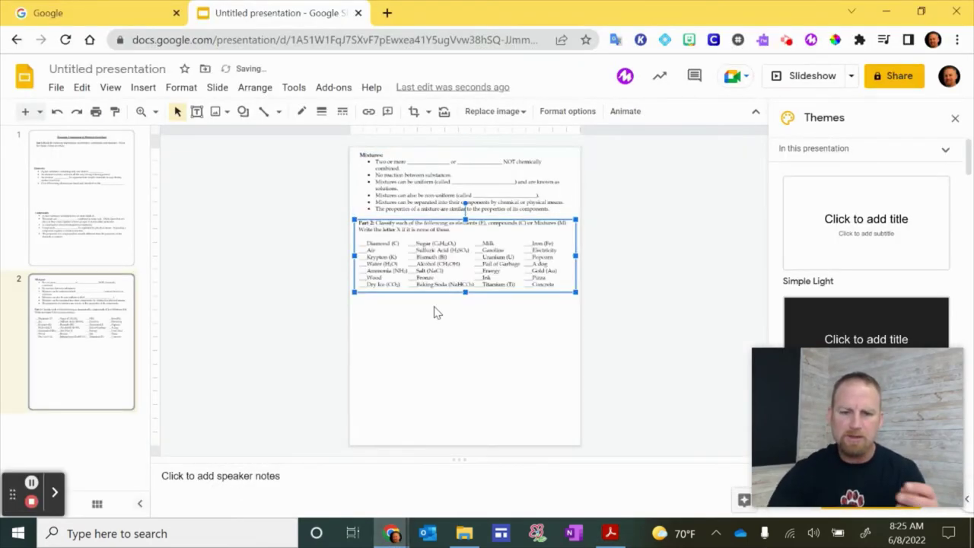
{"action": "left_click_drag", "start_coordinate": [447, 281], "coordinate": [445, 322]}
{"action": "left_click", "coordinate": [311, 208]}
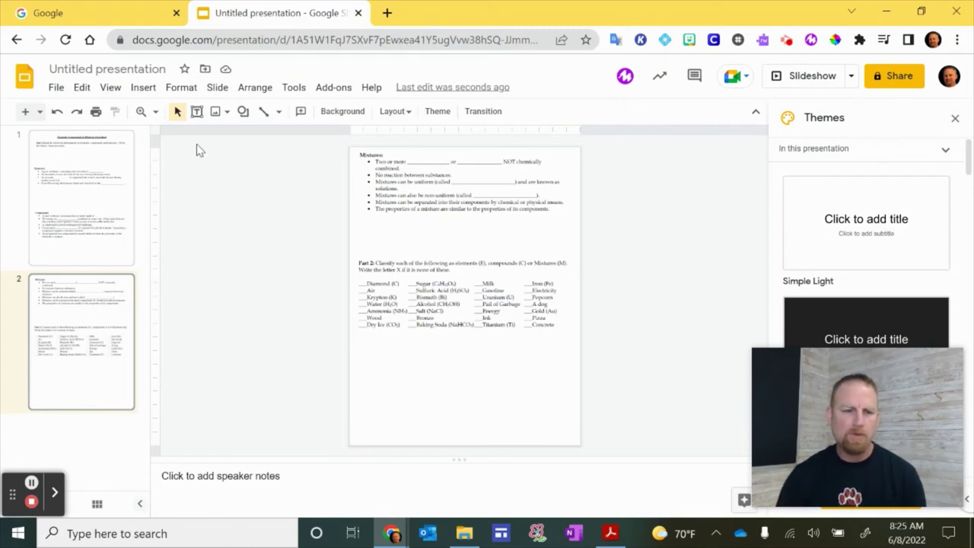
{"action": "left_click", "coordinate": [155, 66]}
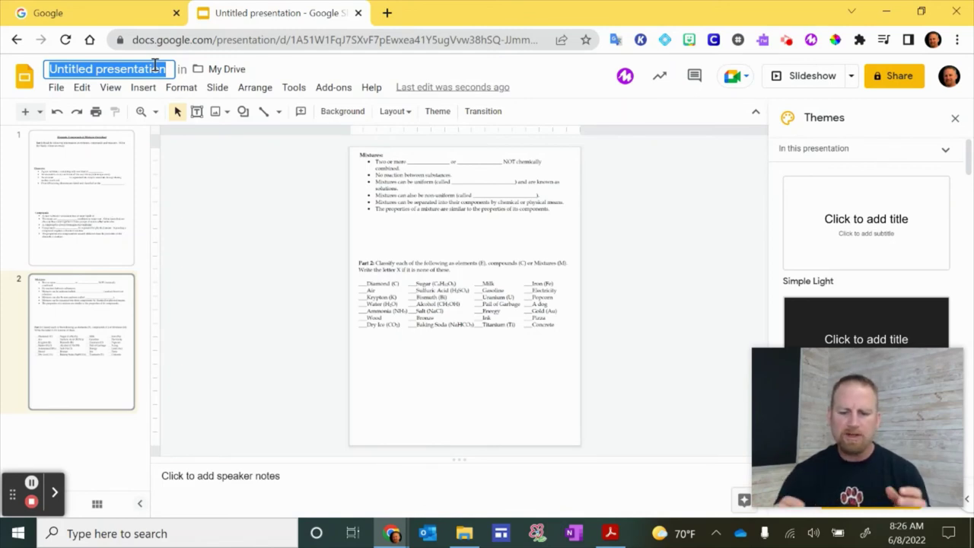
- Name the presentation 'Example Chem PDF'
{"action": "type", "text": "Example Chem PDF"}
{"action": "key", "text": "Return"}
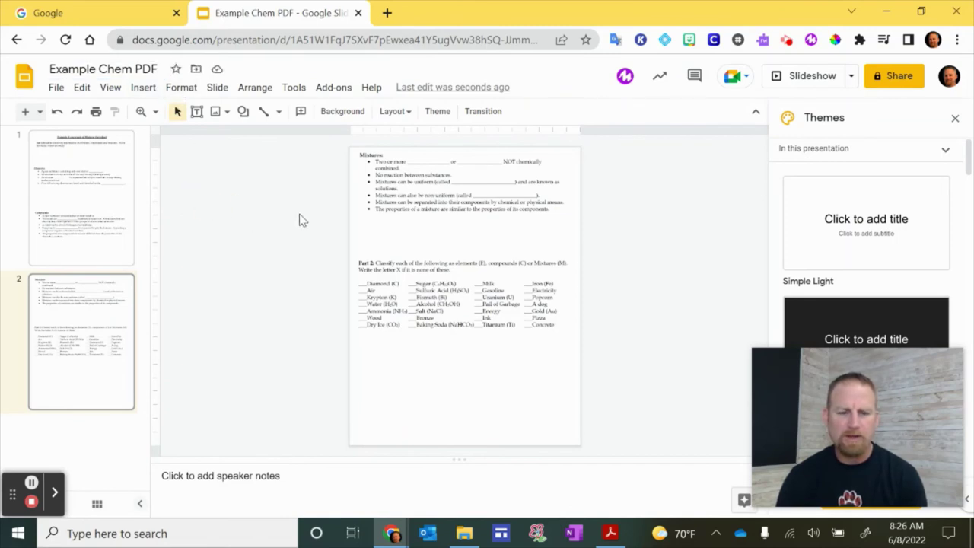
{"action": "left_click", "coordinate": [96, 112]}
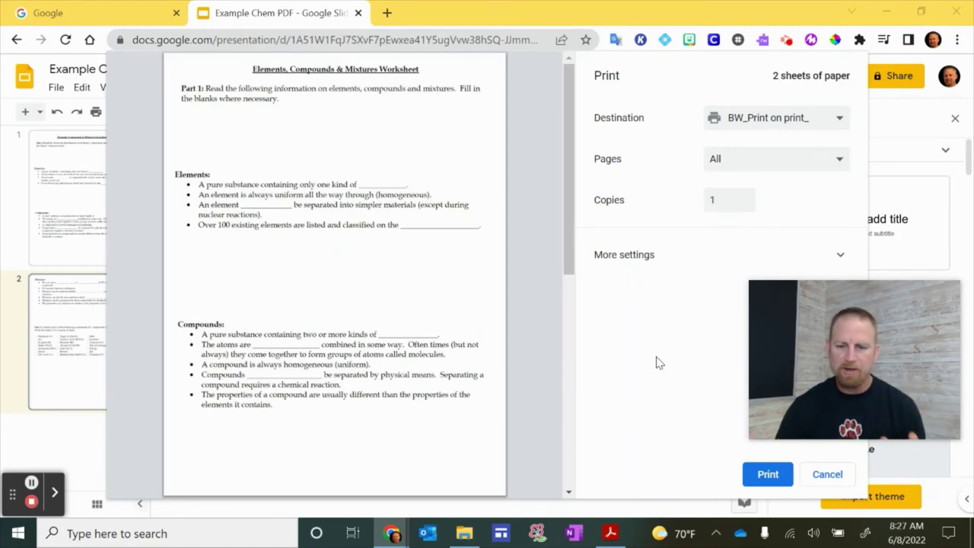
{"action": "left_click", "coordinate": [827, 474]}
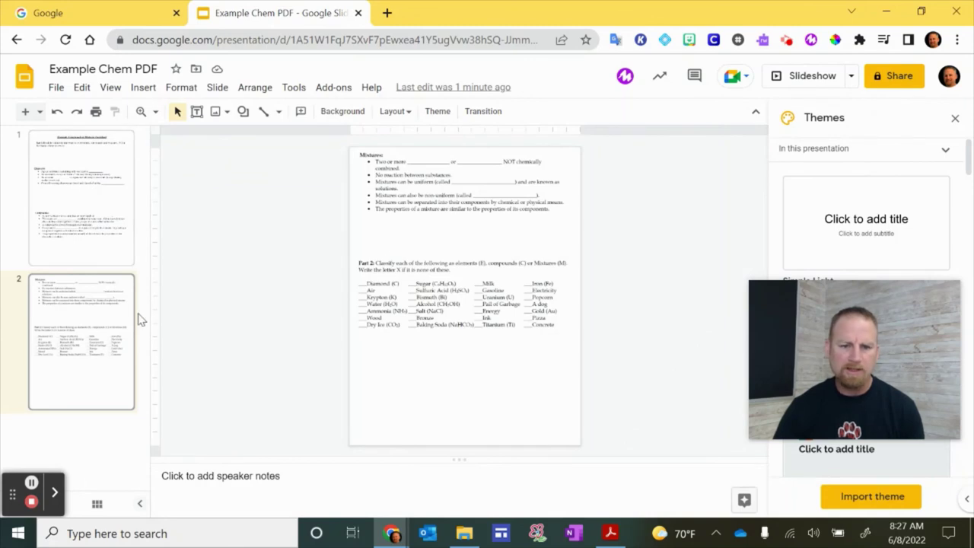
- Lower the Part 2 and Mixtures images on slide 2, centred, and the title block on slide 1
{"action": "left_click_drag", "start_coordinate": [447, 293], "coordinate": [441, 346]}
{"action": "left_click_drag", "start_coordinate": [449, 192], "coordinate": [441, 235]}
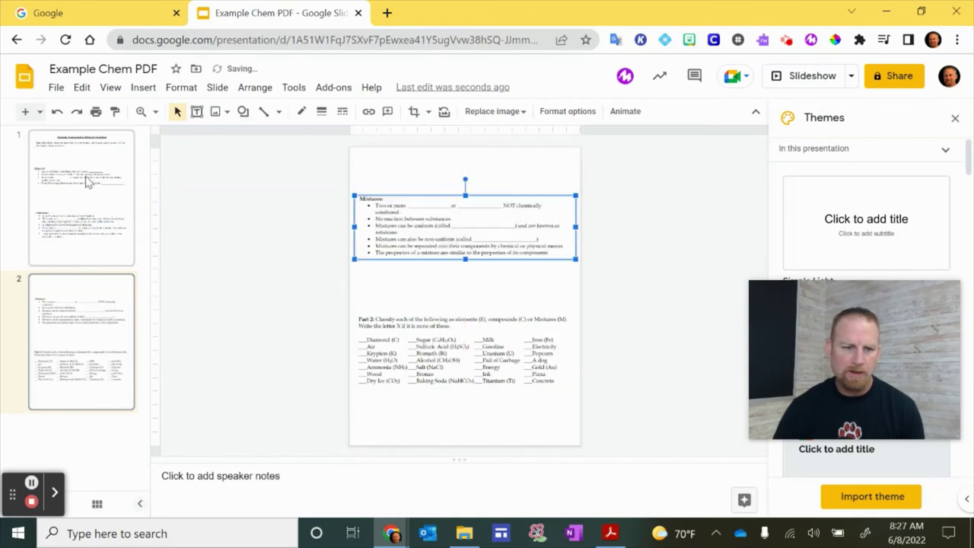
{"action": "left_click_drag", "start_coordinate": [415, 190], "coordinate": [424, 208]}
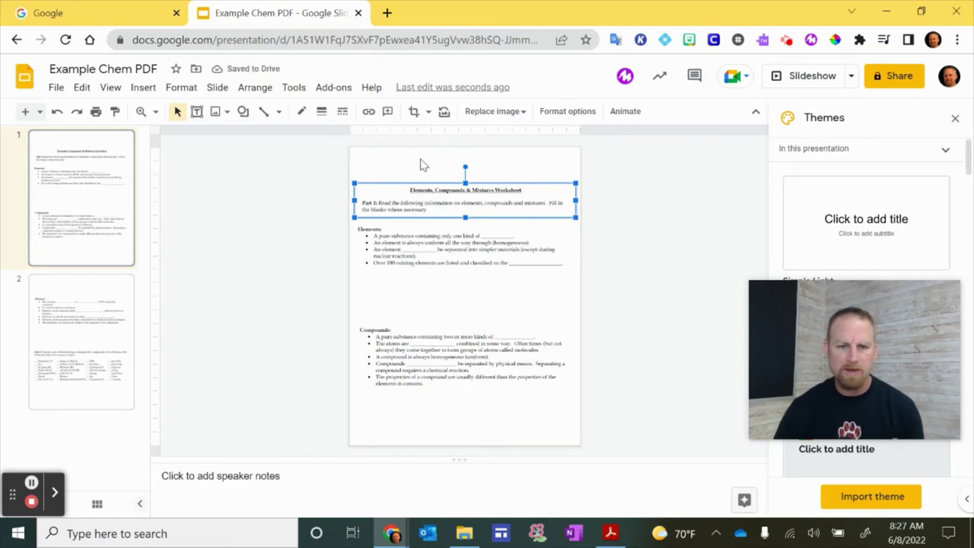
{"action": "left_click", "coordinate": [96, 111]}
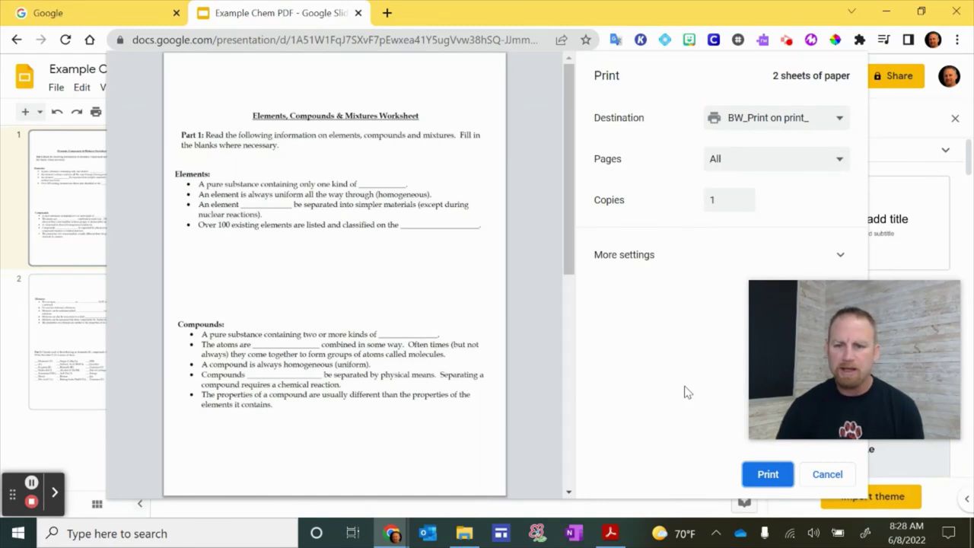
{"action": "left_click", "coordinate": [827, 474]}
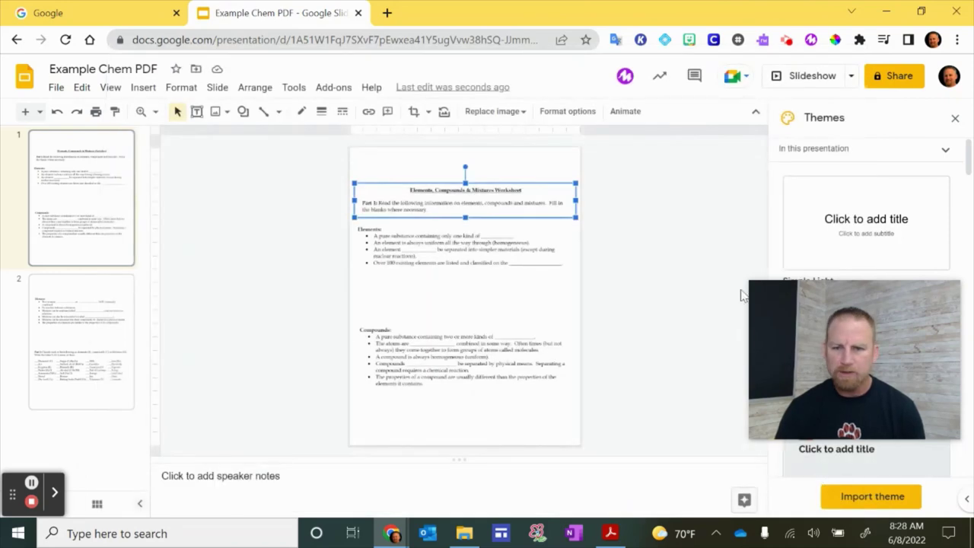